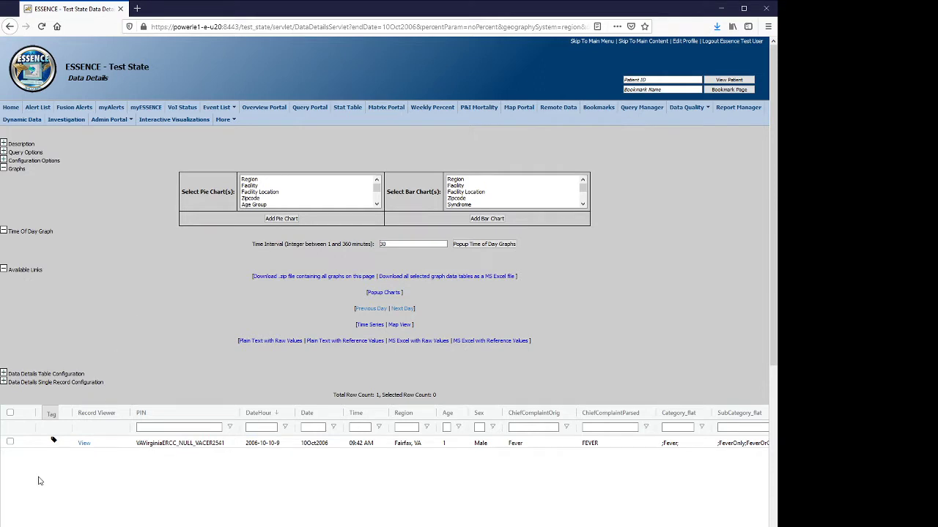
Step: Check the record's attached tags, then go to the Tag Management page
left_click(53, 443)
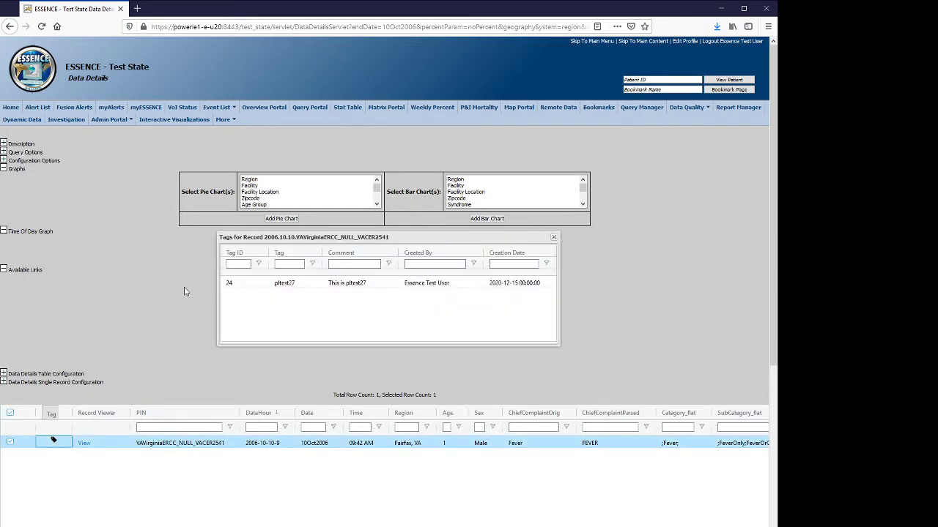
left_click(554, 236)
left_click(222, 119)
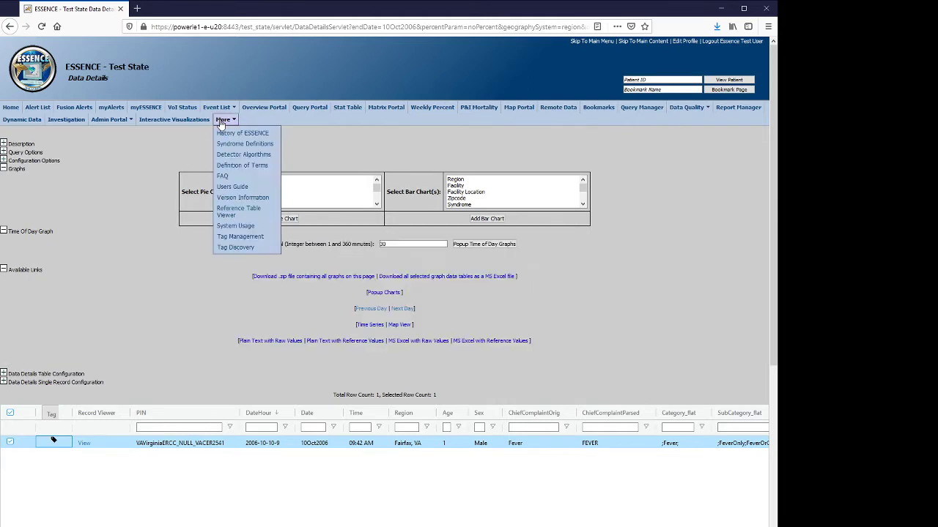
left_click(227, 237)
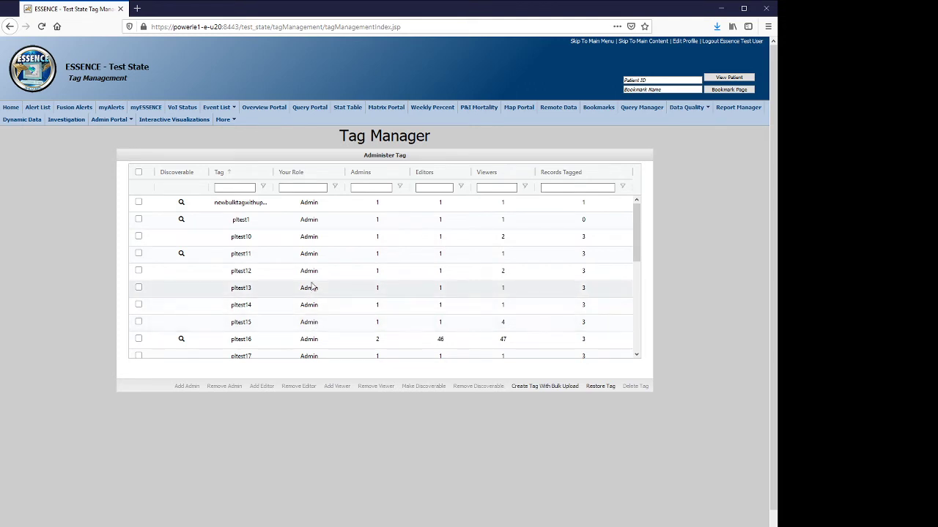
Step: Select the pltest27 tag in the Tag Manager table
scroll(311, 287, "down", 5)
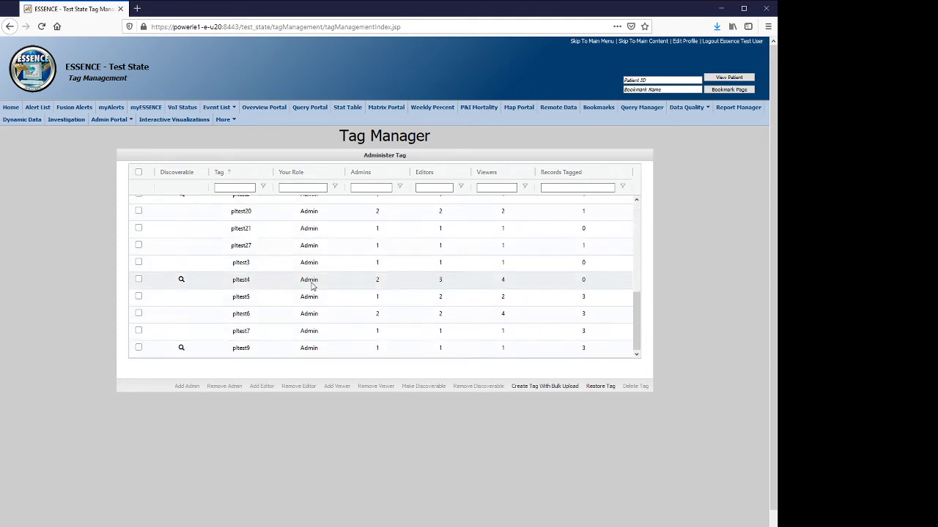
scroll(311, 286, "up", 2)
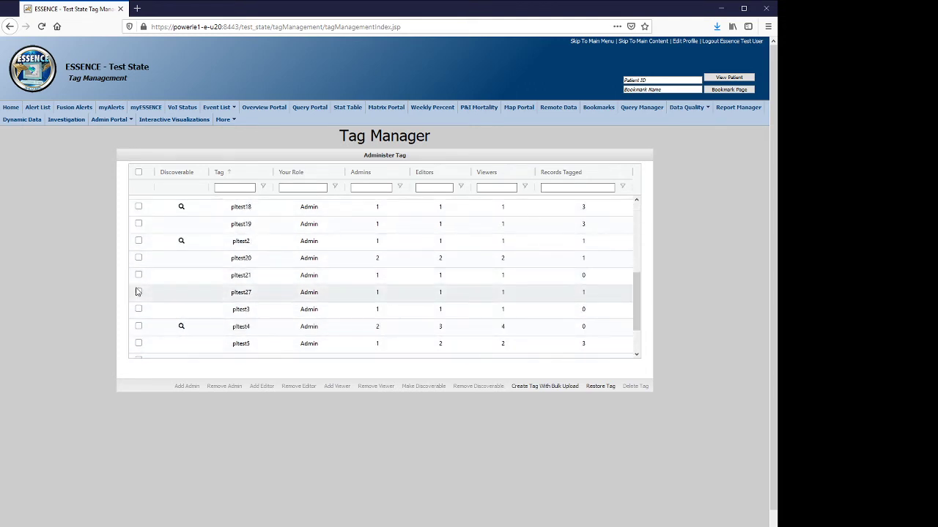
left_click(141, 299)
left_click(140, 297)
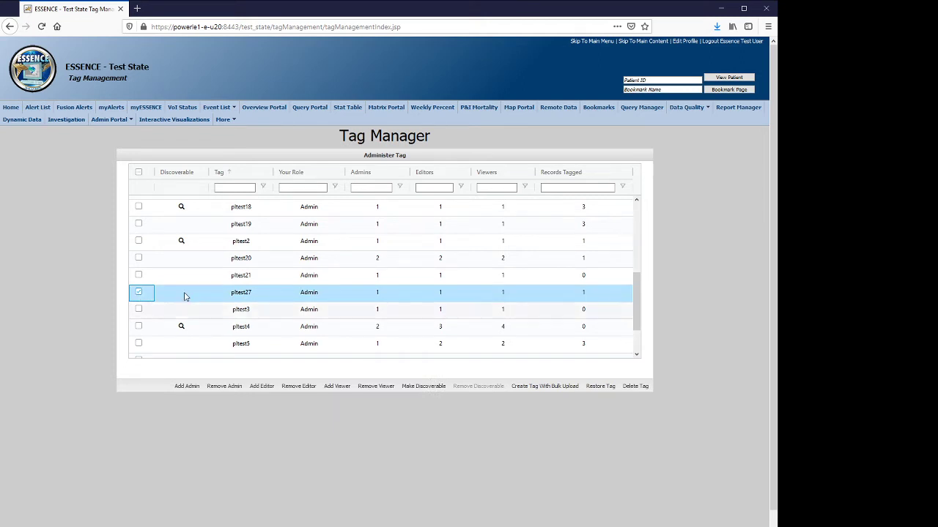
scroll(194, 290, "up", 6)
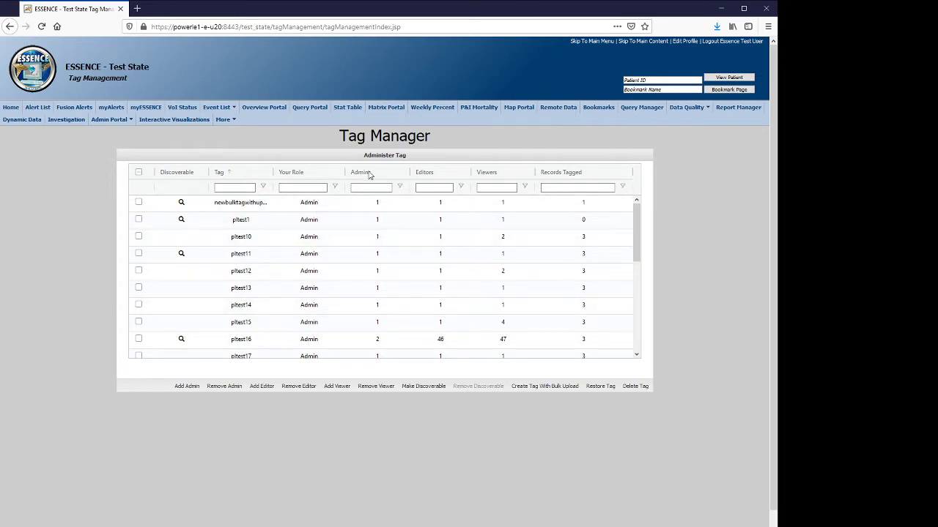
left_click(378, 342)
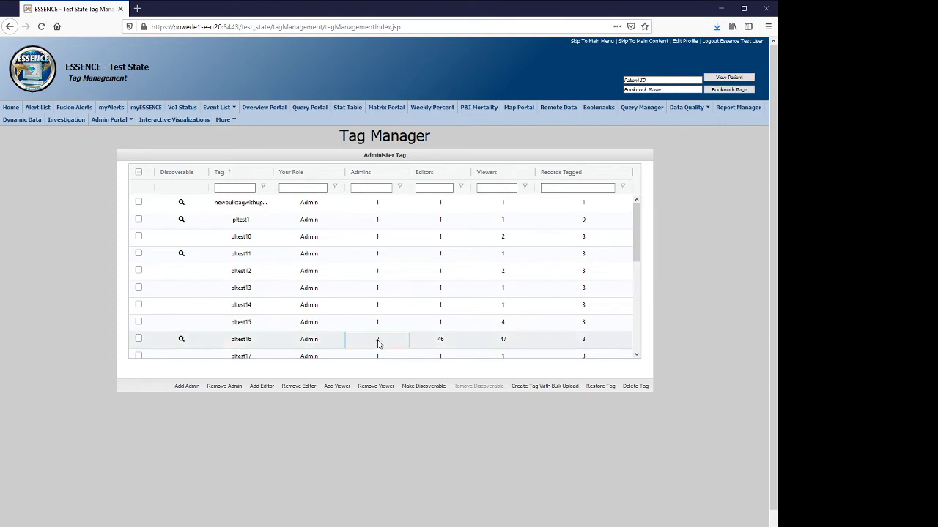
left_click(484, 250)
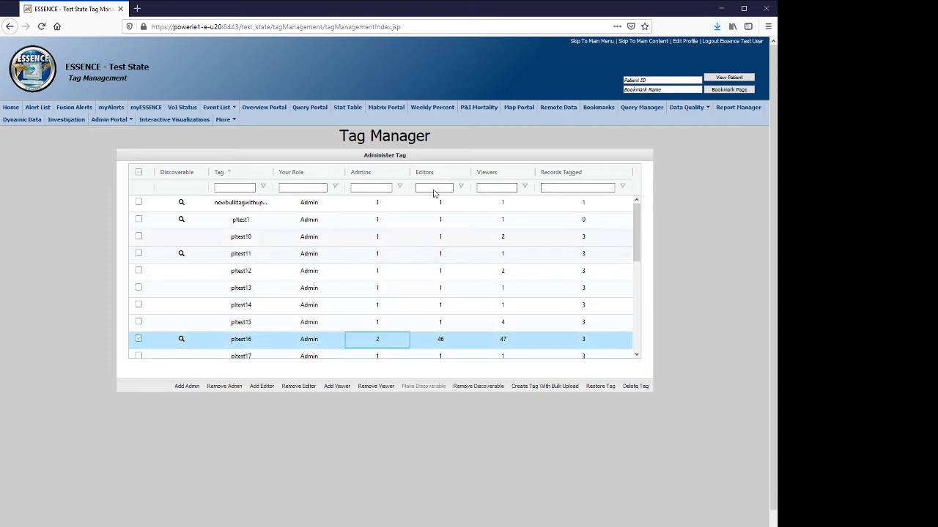
left_click(440, 340)
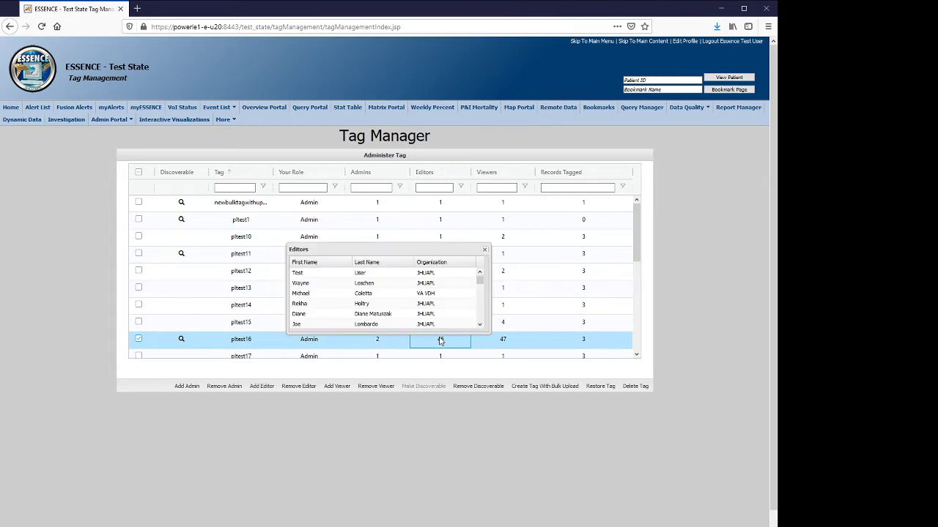
left_click(485, 252)
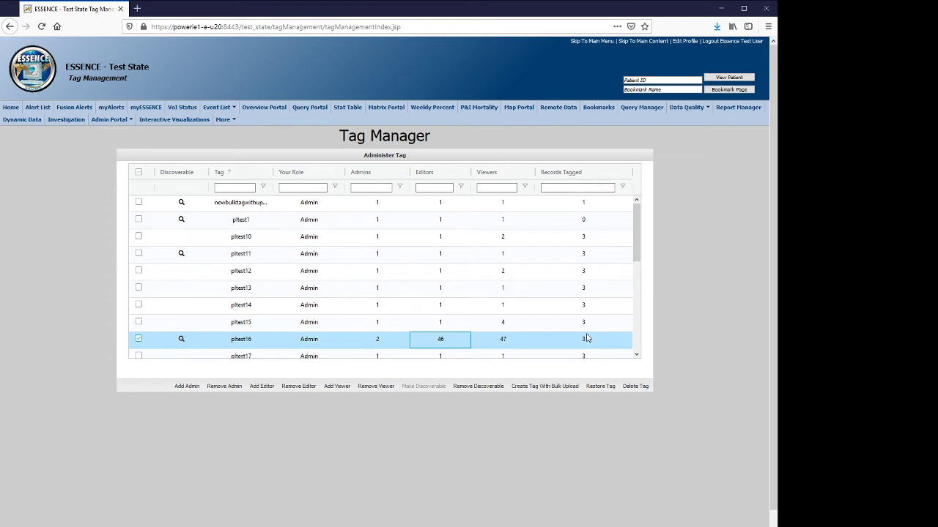
Step: Review pltest27's editors, then add a chosen user as its editor
scroll(333, 263, "down", 5)
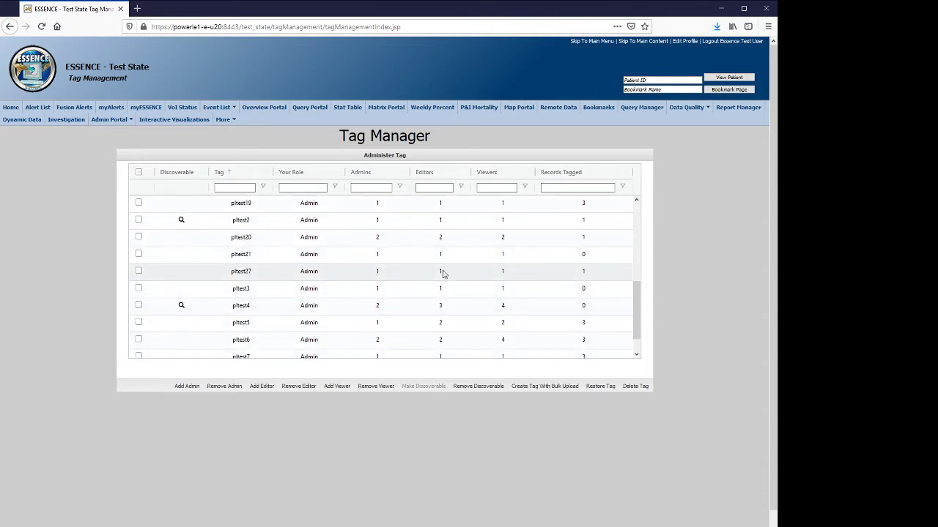
left_click(442, 274)
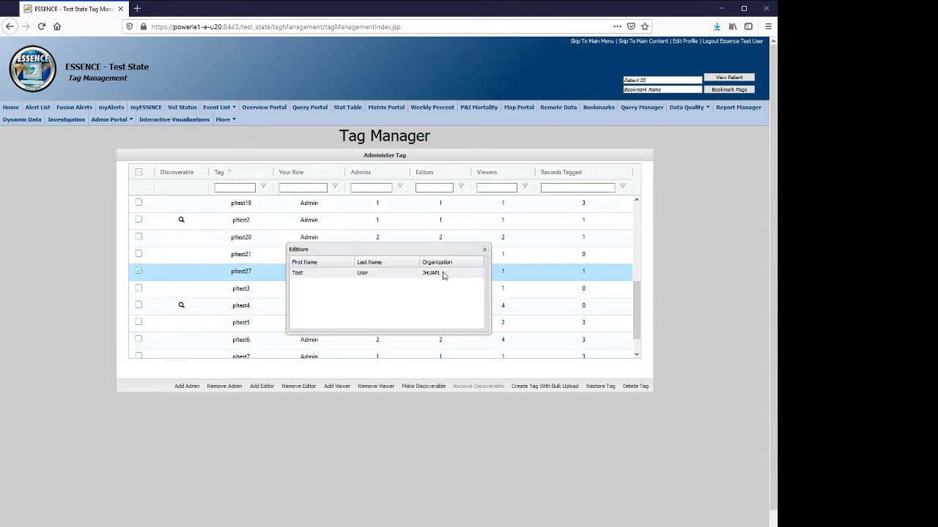
left_click(483, 252)
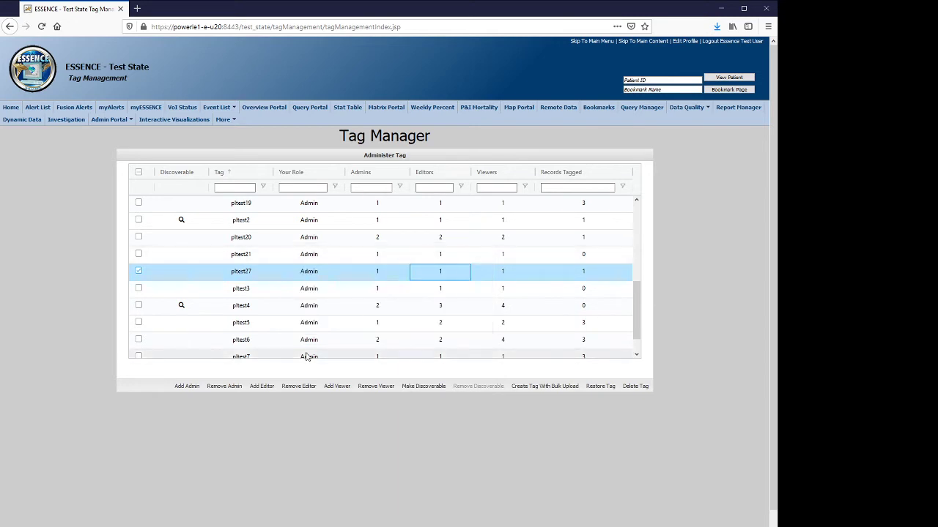
left_click(260, 388)
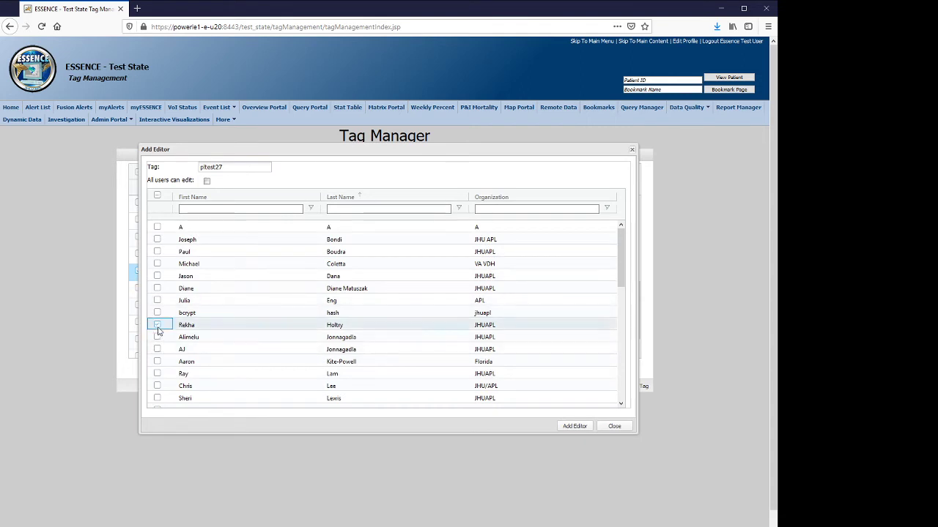
left_click(156, 325)
left_click(572, 426)
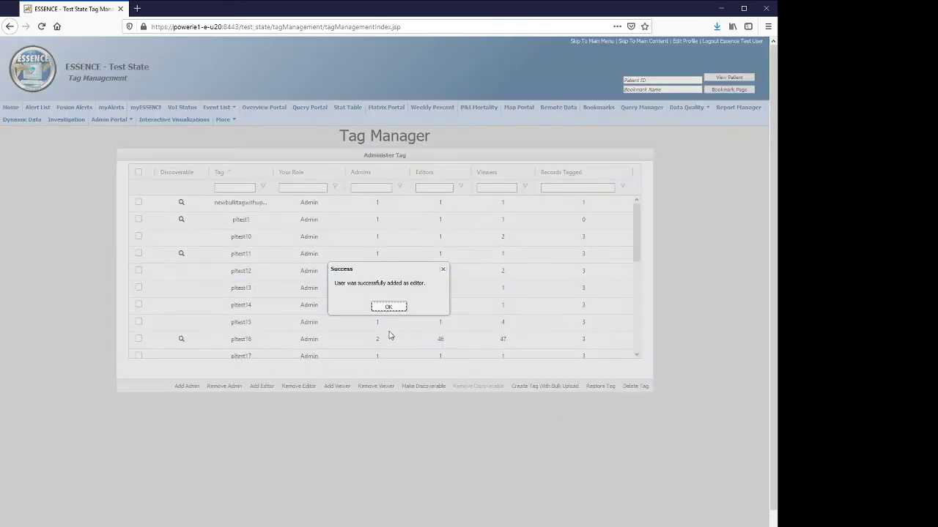
left_click(387, 307)
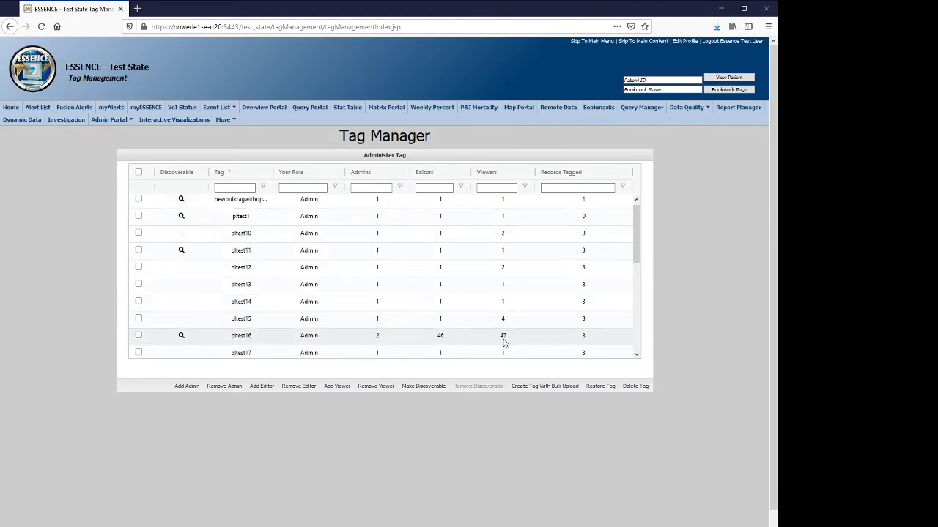
scroll(503, 341, "down", 5)
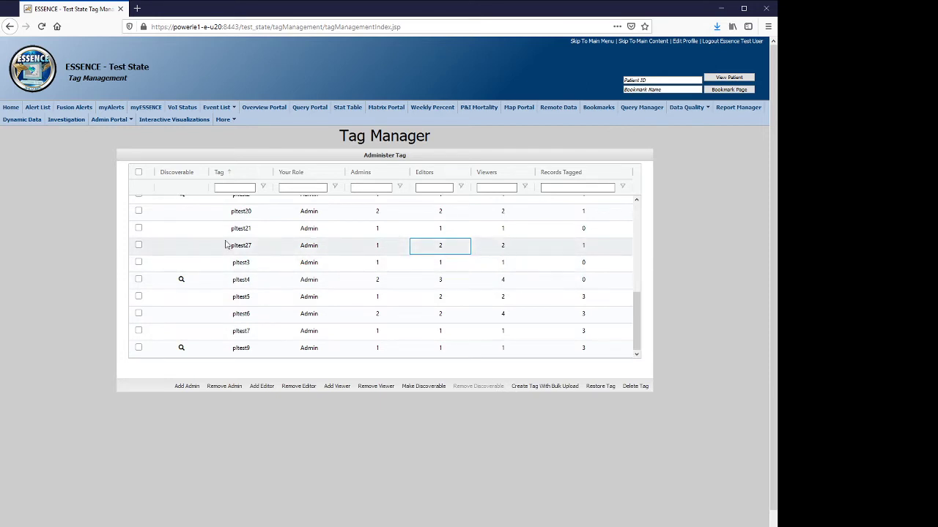
double_click(503, 247)
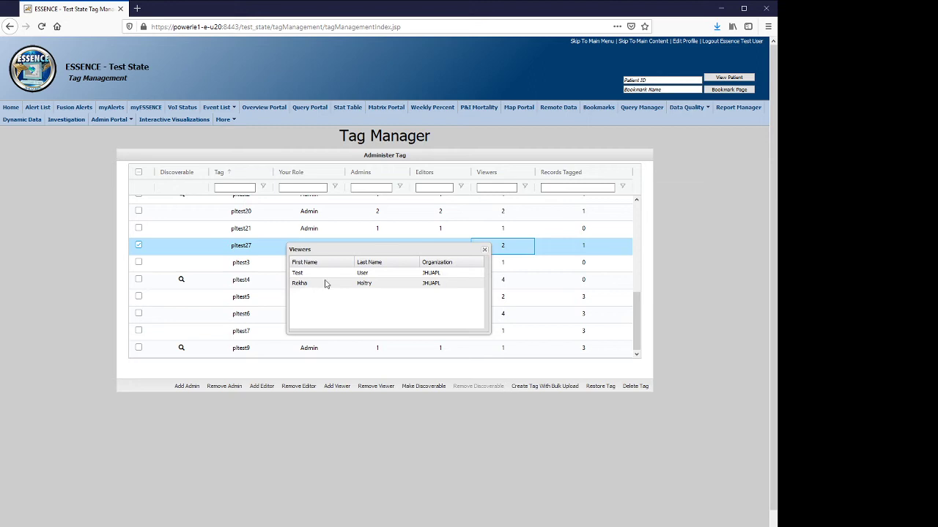
left_click(484, 250)
double_click(437, 248)
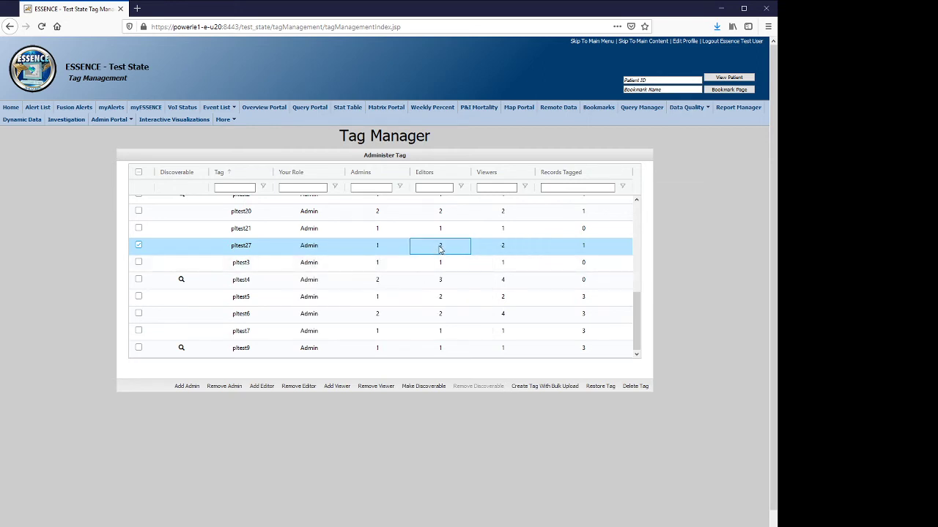
left_click(486, 250)
double_click(503, 250)
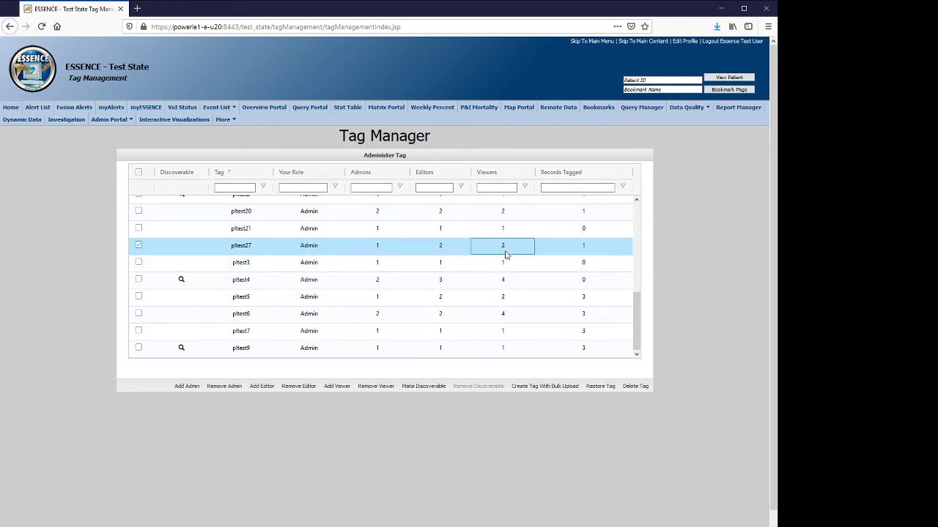
left_click(484, 249)
double_click(379, 214)
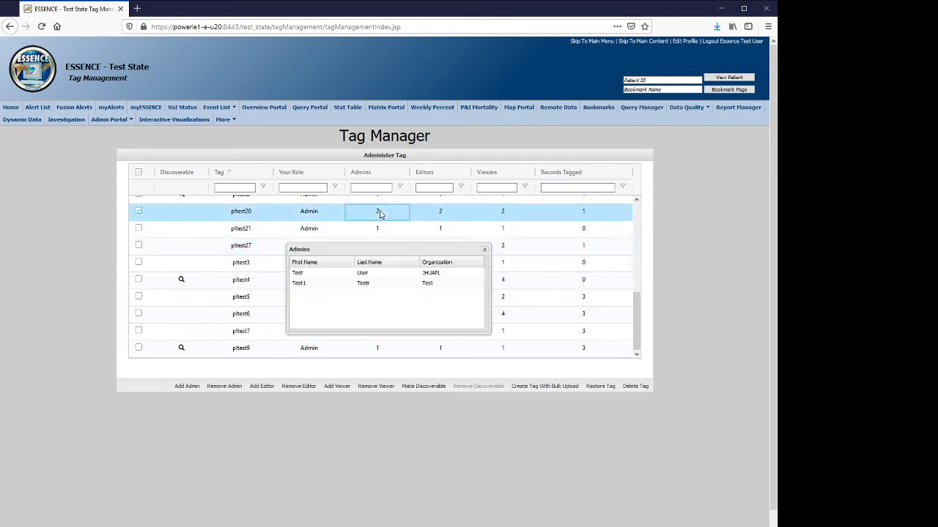
left_click(484, 251)
double_click(502, 212)
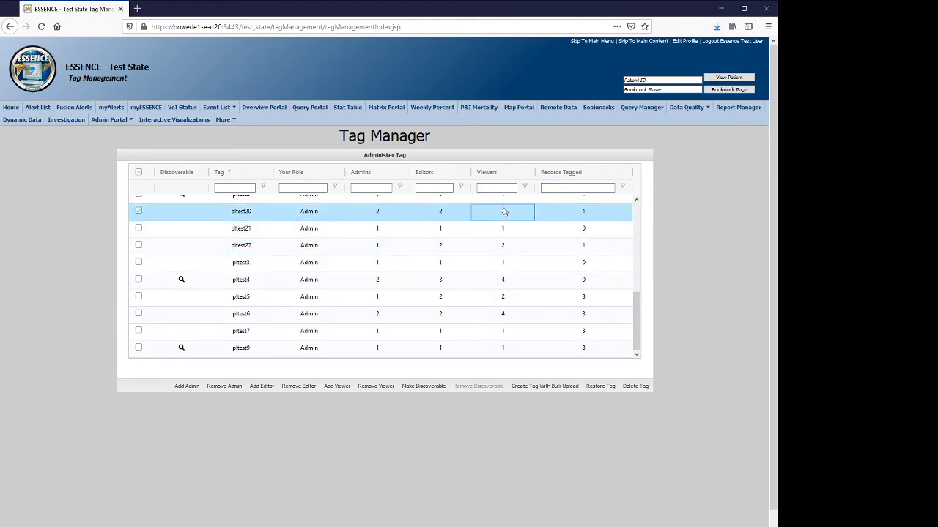
left_click(483, 252)
double_click(440, 212)
left_click(485, 251)
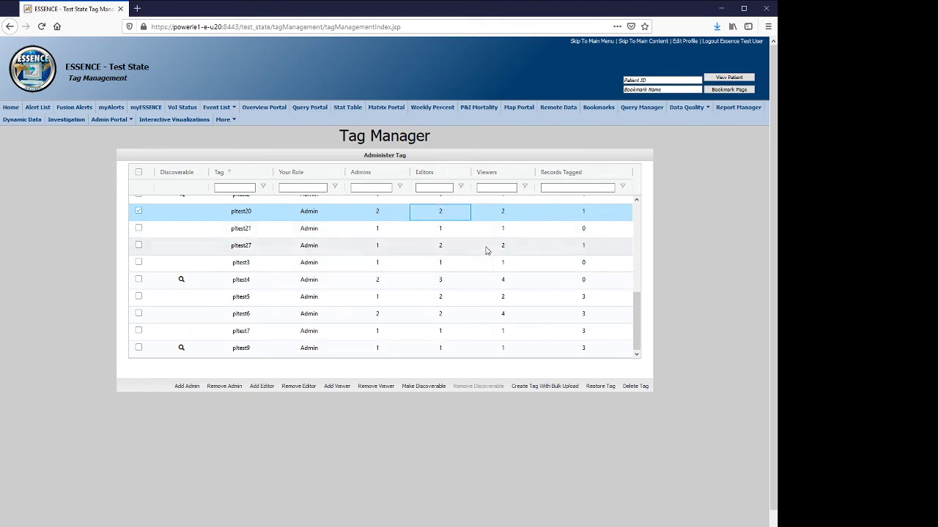
left_click(138, 245)
left_click(139, 211)
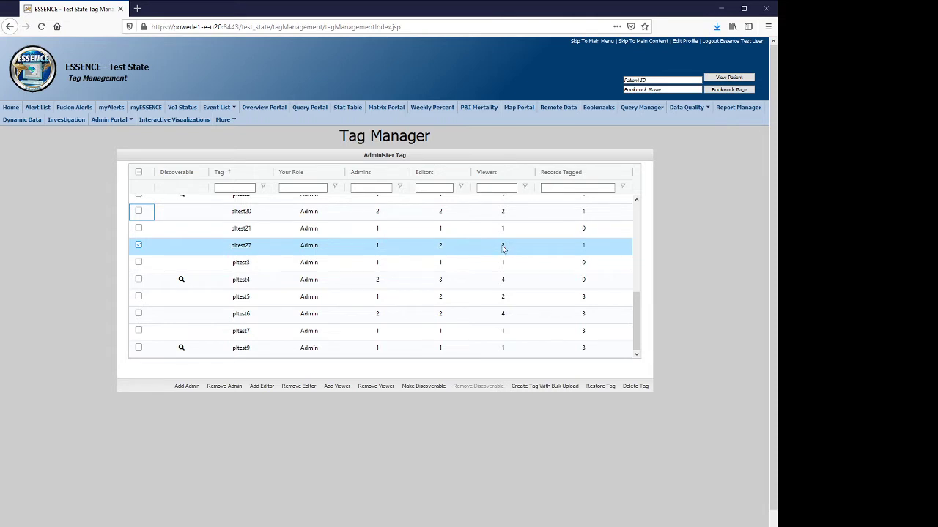
left_click(503, 248)
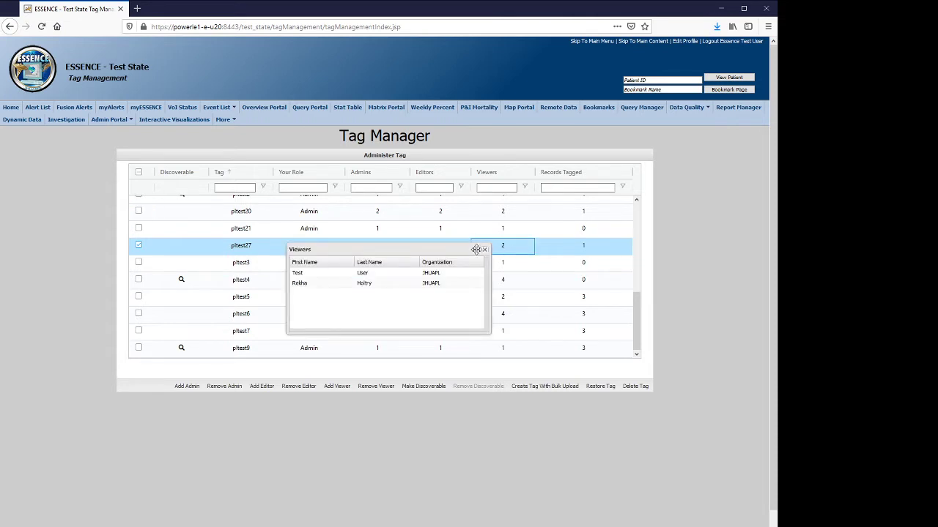
left_click(485, 252)
Step: Set pltest27 so all users can view it, then check the 44-viewer list
left_click(337, 386)
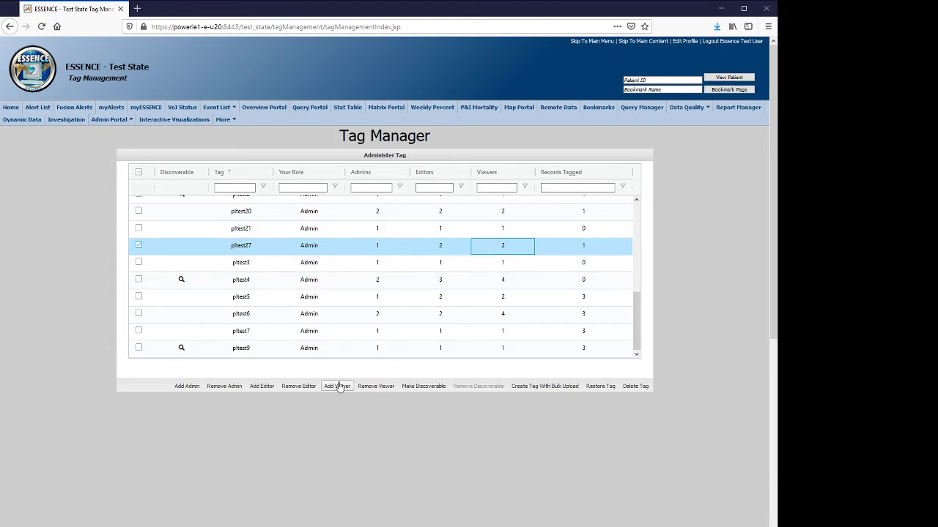
left_click(208, 181)
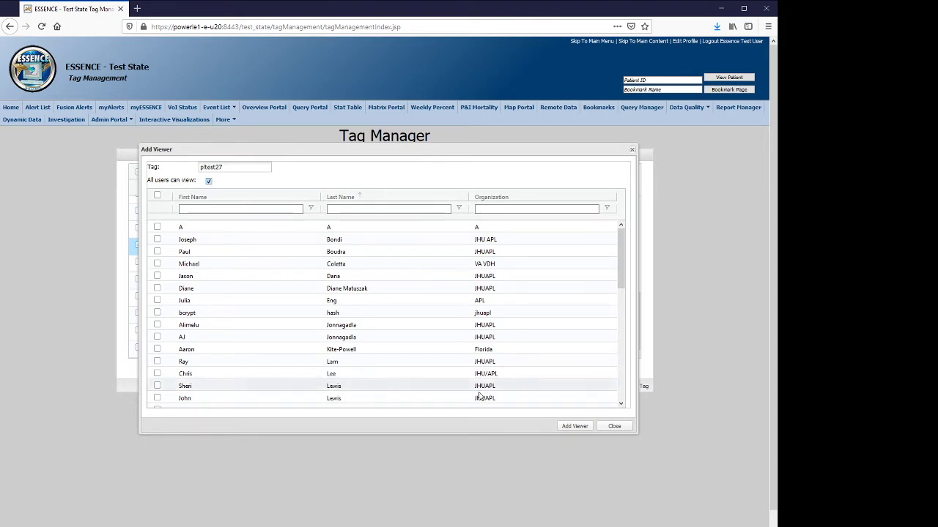
left_click(574, 426)
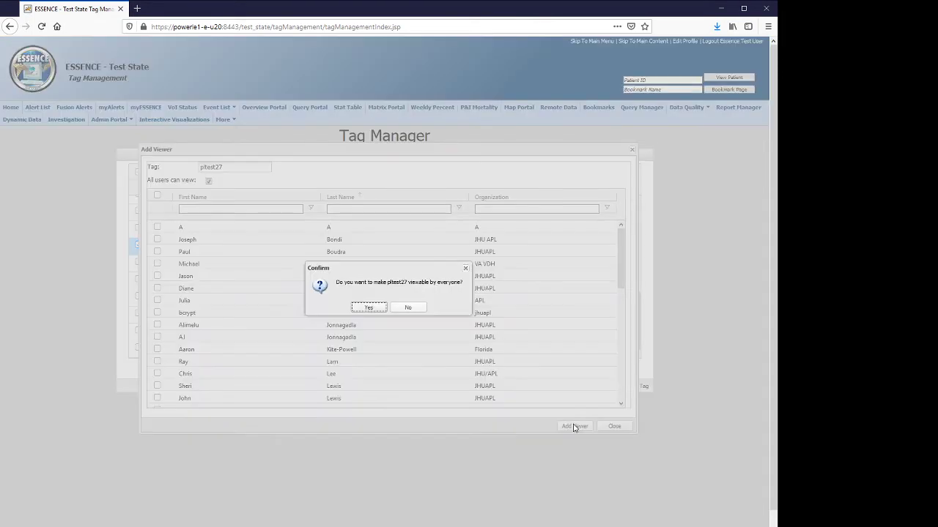
left_click(369, 307)
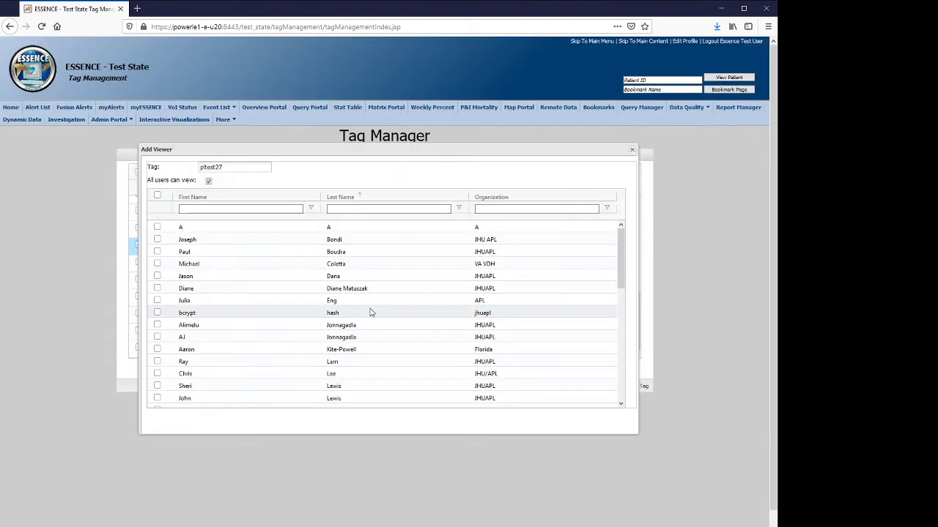
left_click(388, 308)
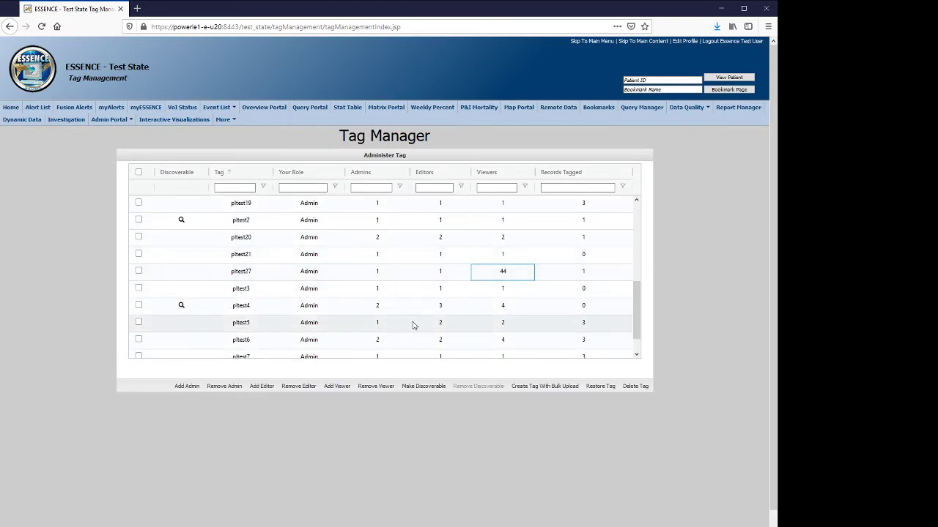
left_click(512, 274)
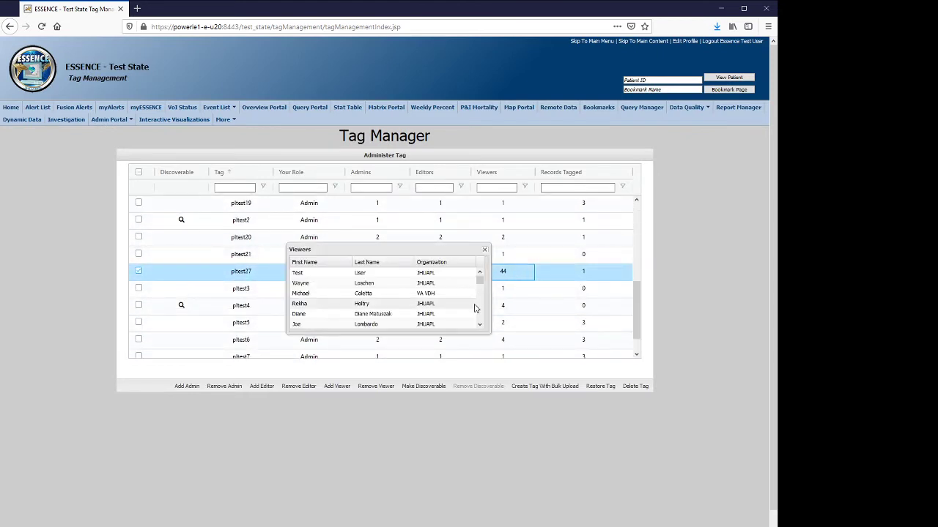
left_click(486, 251)
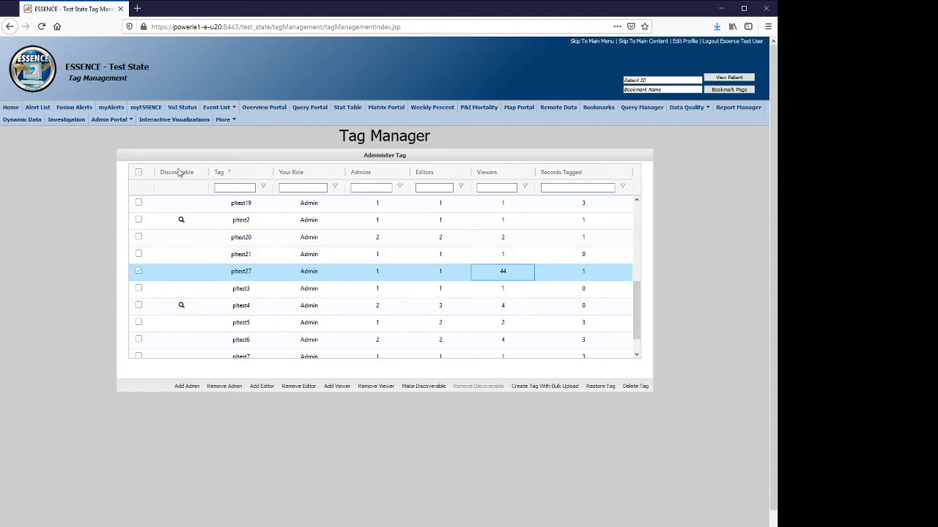
Step: In Tag Discovery, view the administrators of pltest9, pltest18, pltest2 and pltest16
left_click(227, 120)
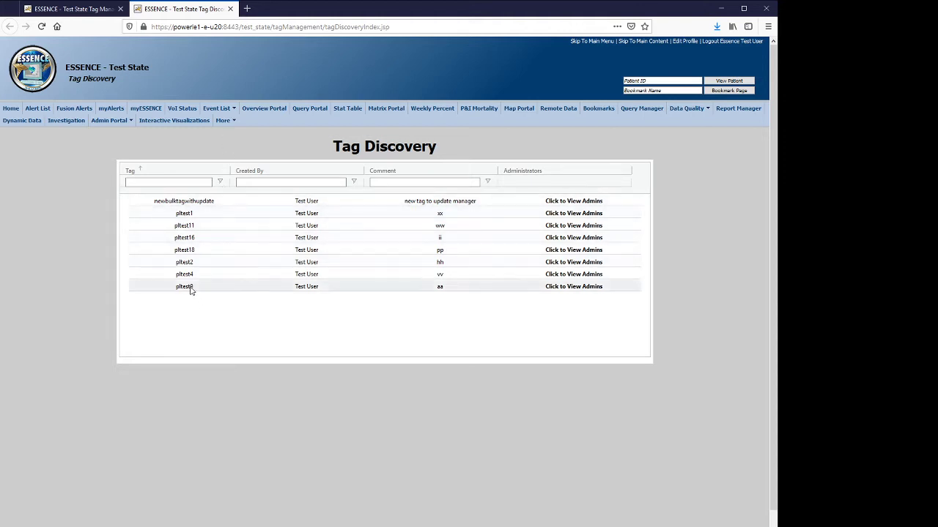
left_click(564, 287)
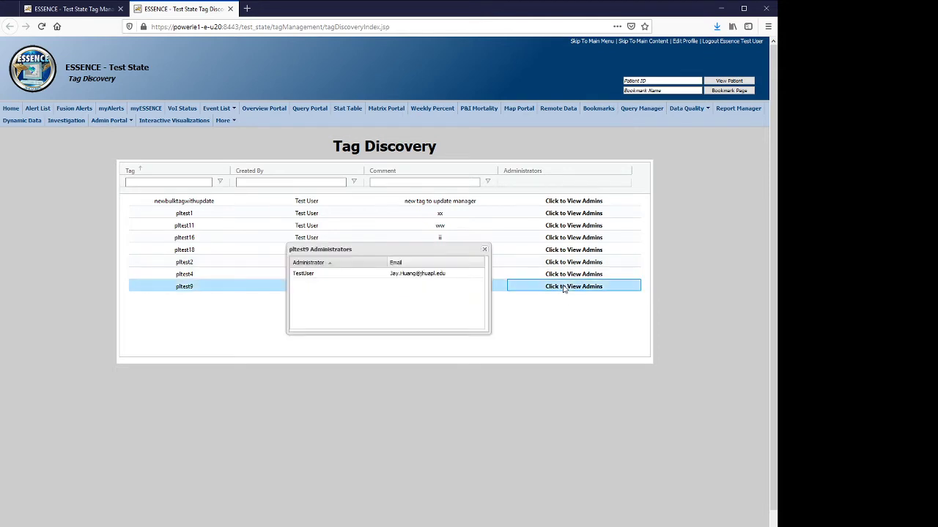
left_click(485, 250)
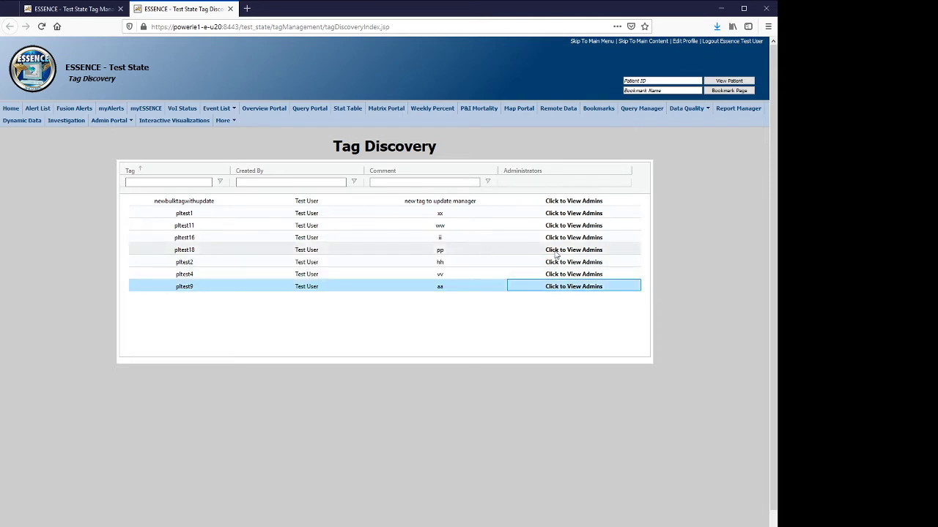
left_click(558, 251)
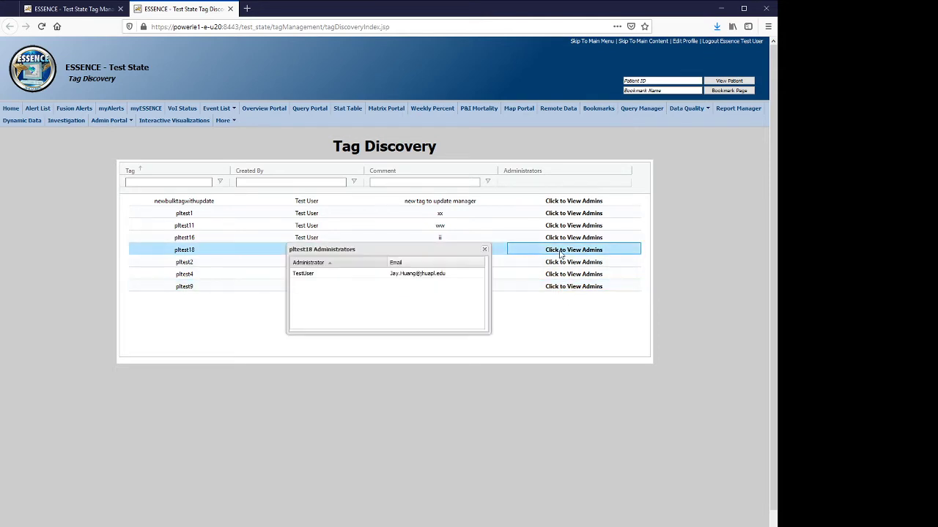
left_click(485, 252)
left_click(569, 263)
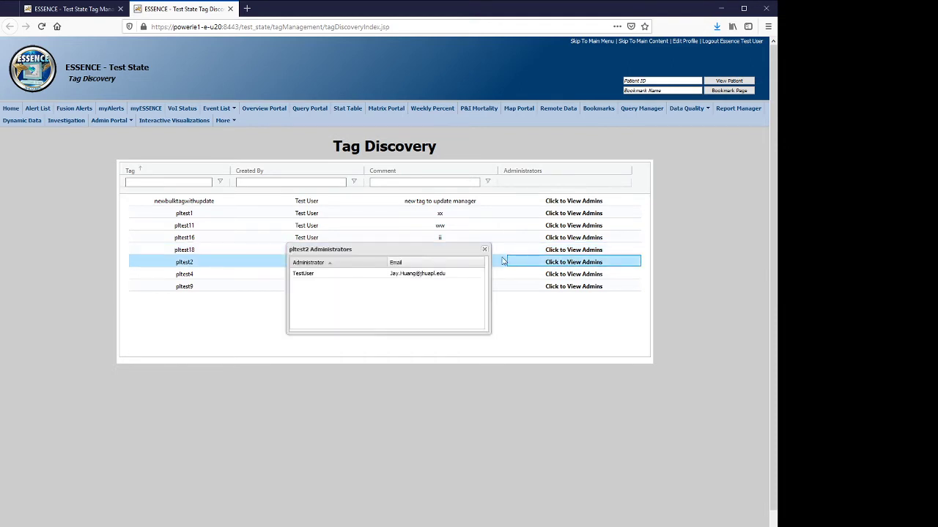
left_click(484, 250)
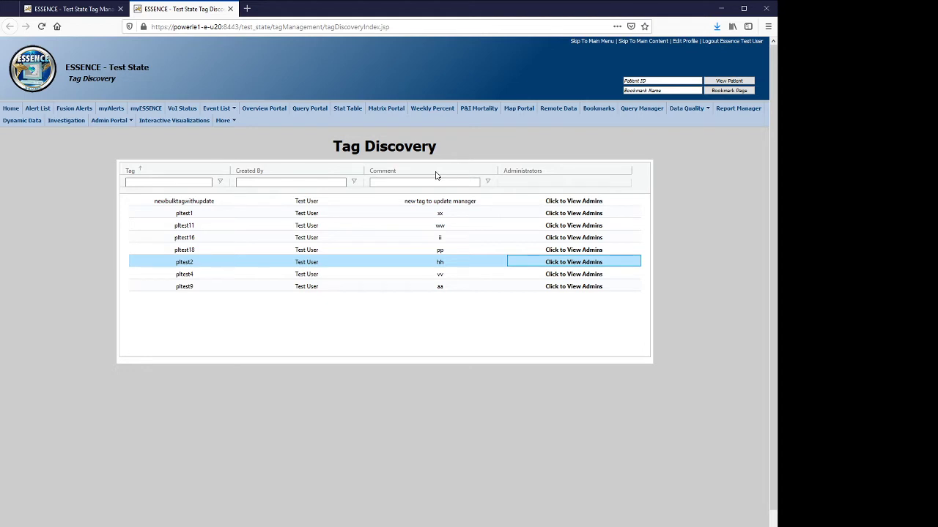
left_click(564, 239)
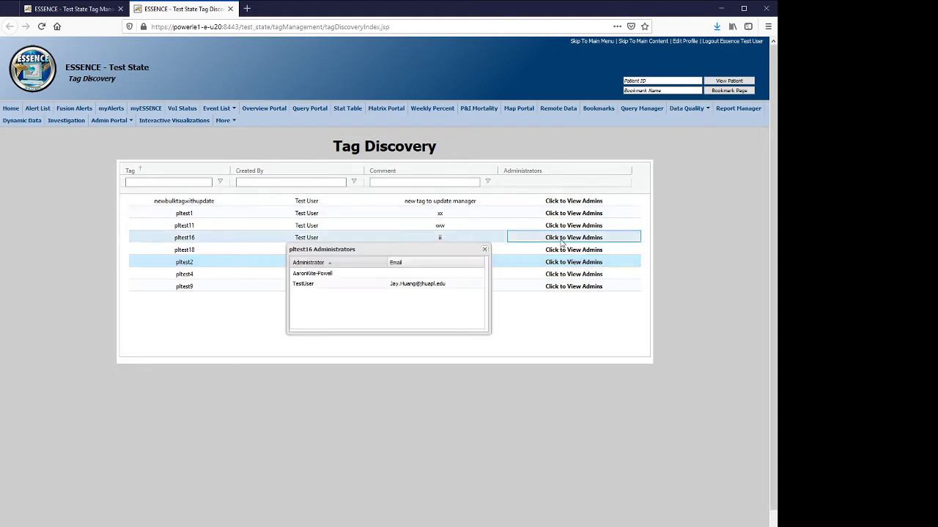
left_click(483, 250)
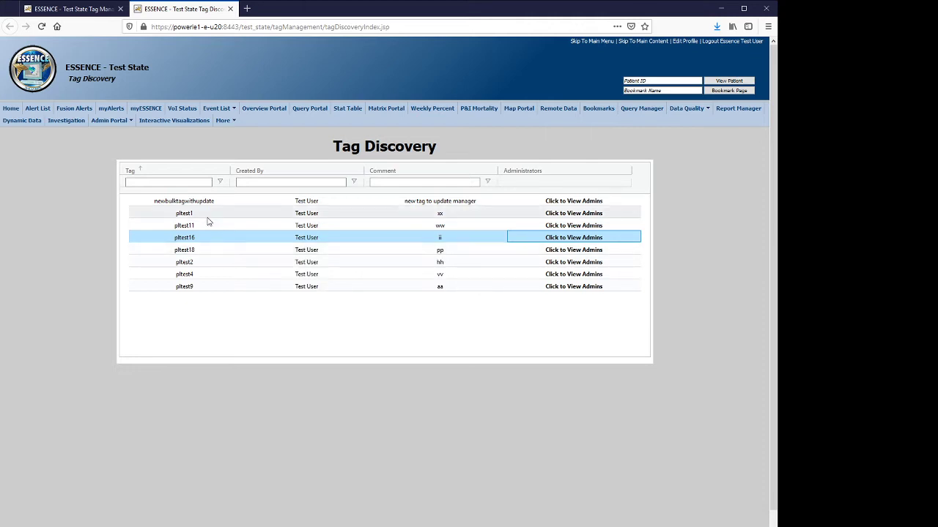
Step: Back in Tag Manager, make pltest27 discoverable and confirm
left_click(88, 12)
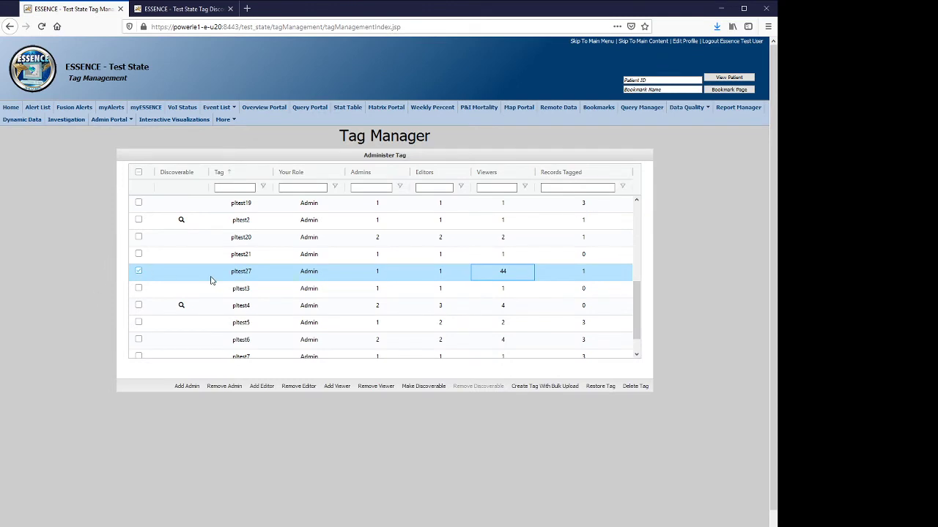
left_click(419, 388)
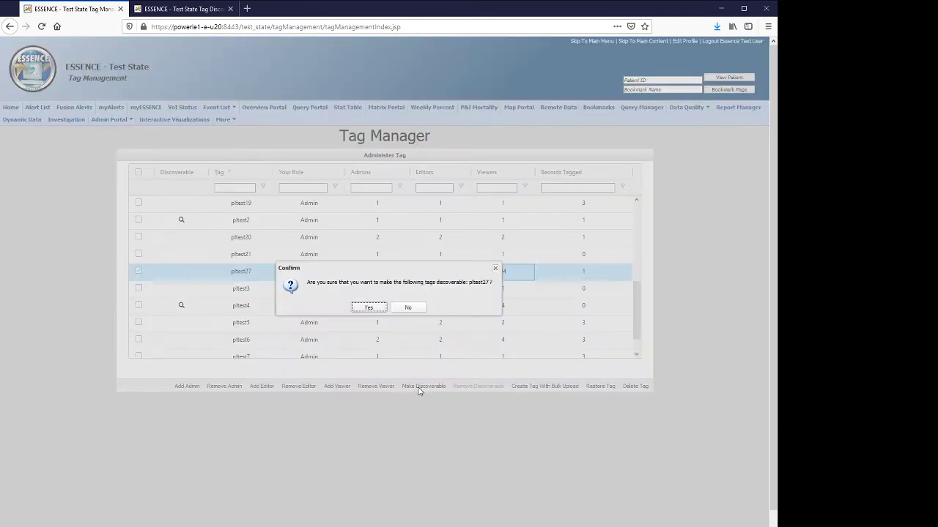
left_click(362, 307)
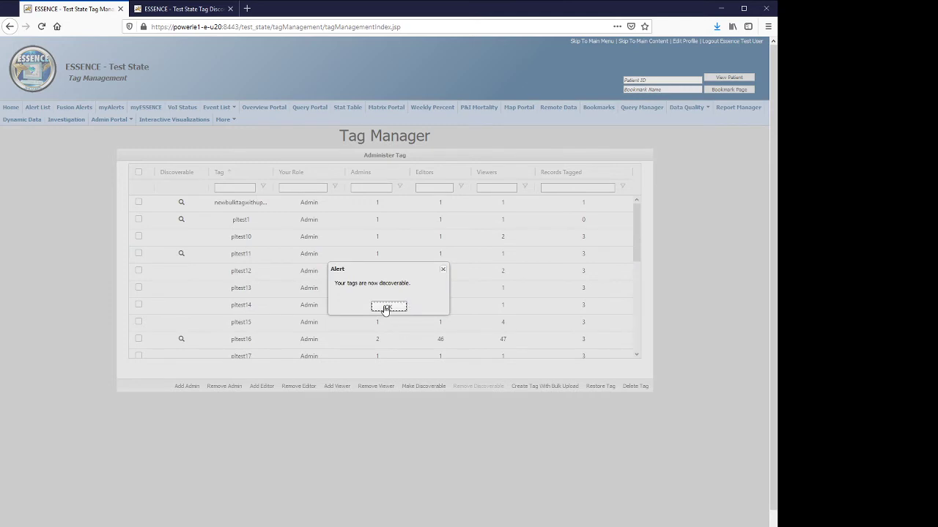
left_click(386, 308)
scroll(173, 266, "down", 5)
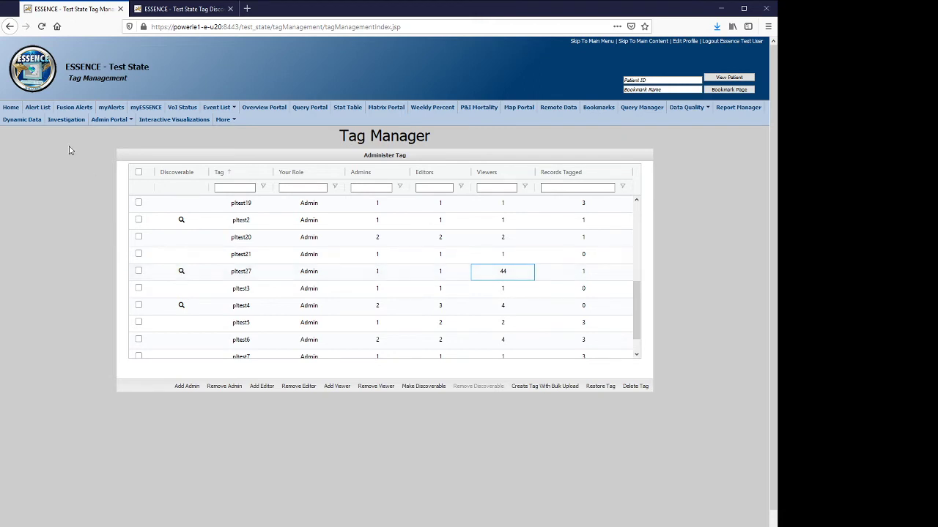
Step: Reload Tag Discovery, view pltest27's administrators, then return to Tag Manager
left_click(180, 9)
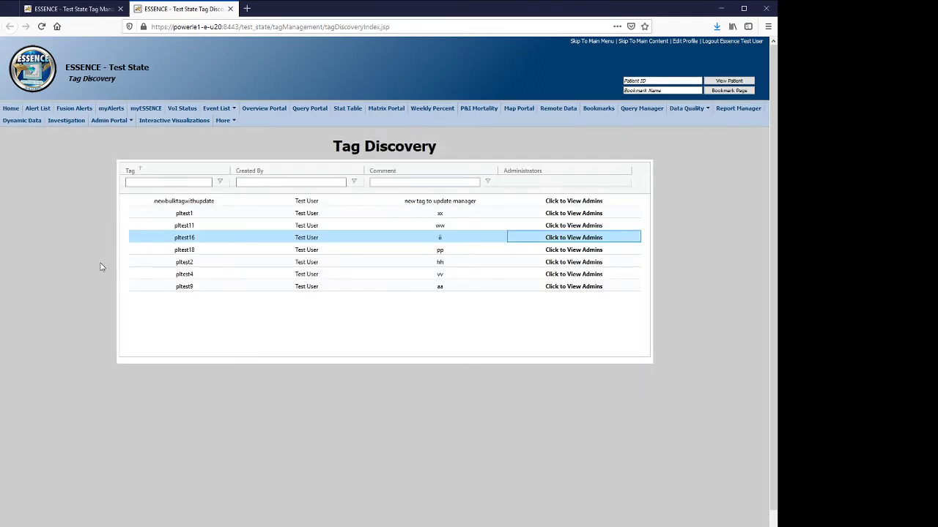
key("F5")
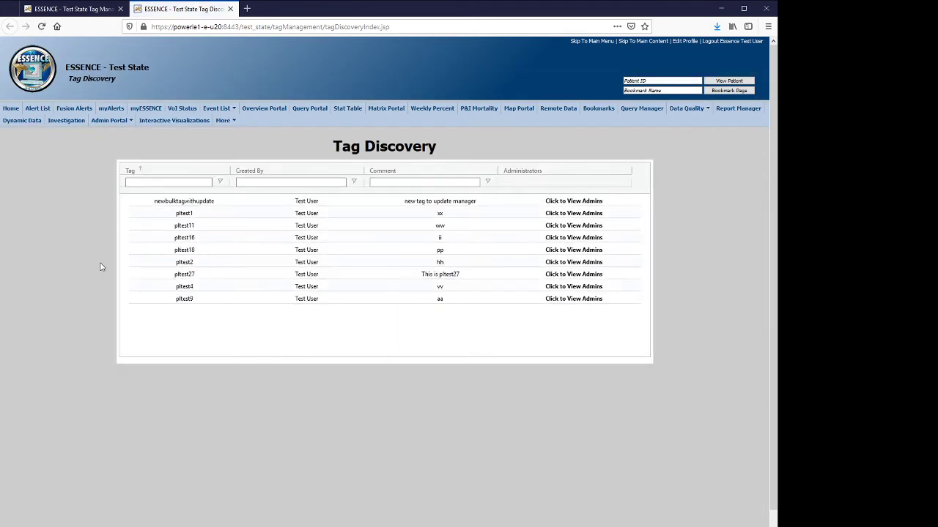
left_click(184, 276)
left_click(558, 277)
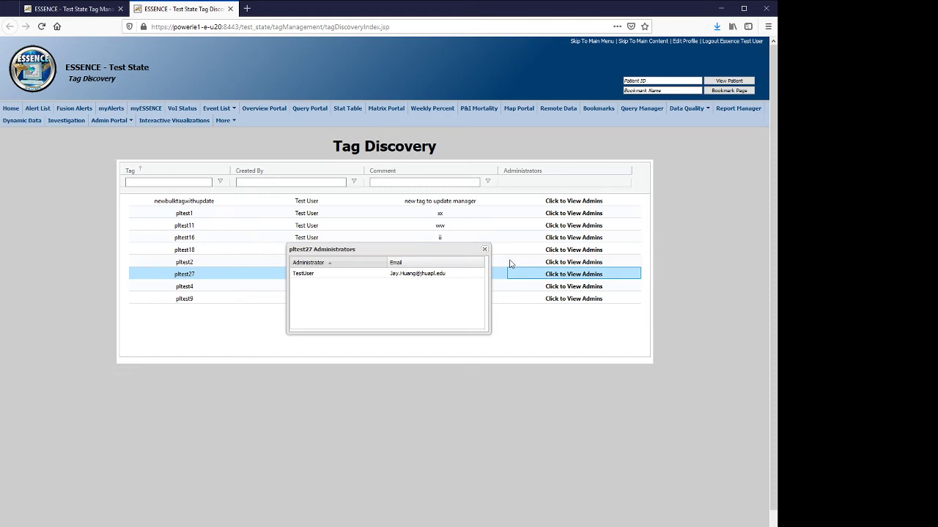
left_click(482, 253)
left_click(59, 10)
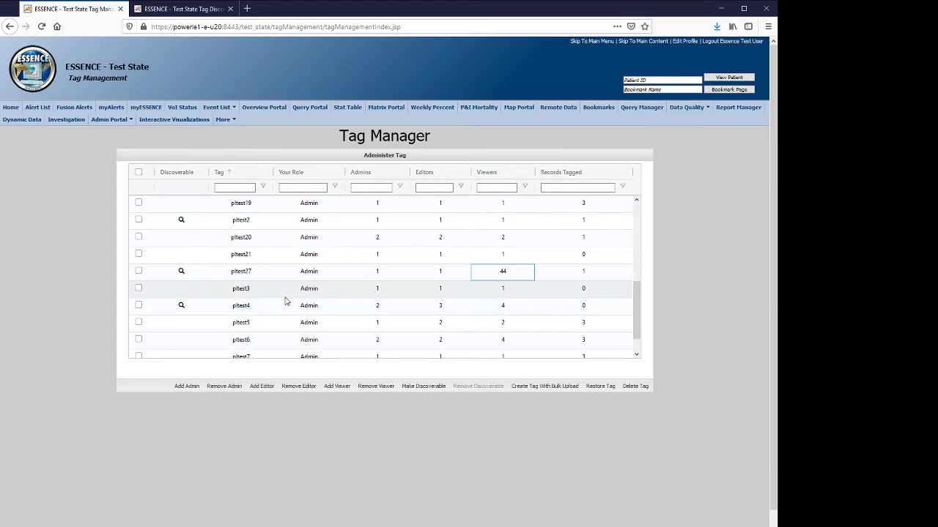
Step: Select pltest27 and remove its discoverable status, confirming the alert
scroll(285, 303, "down", 1)
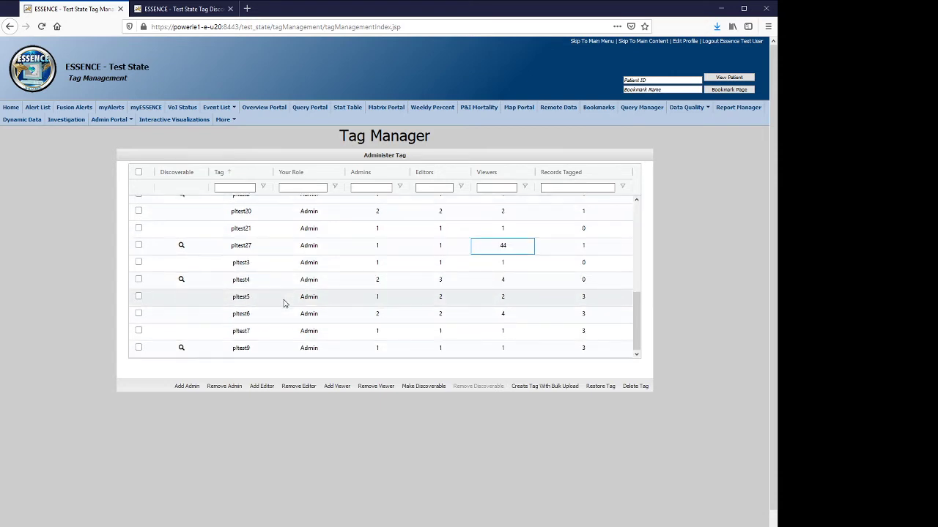
scroll(284, 303, "up", 2)
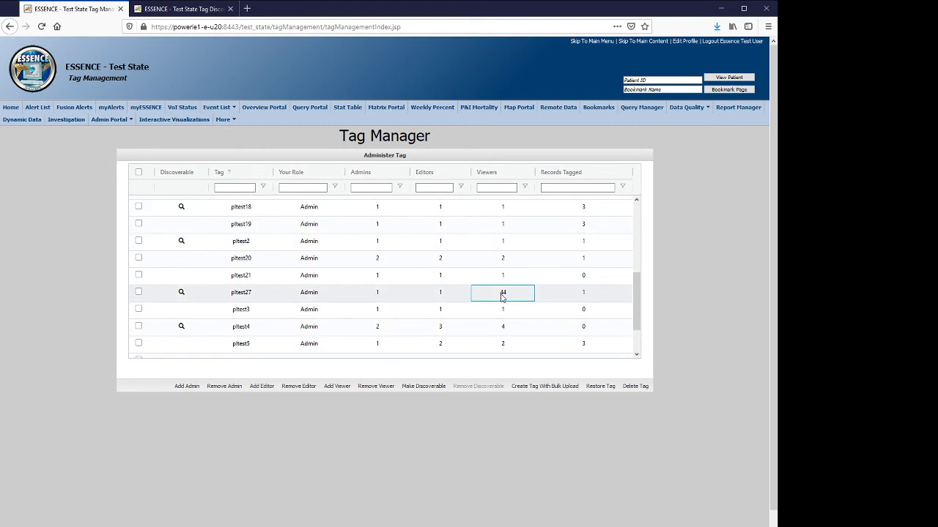
left_click(138, 292)
left_click(473, 387)
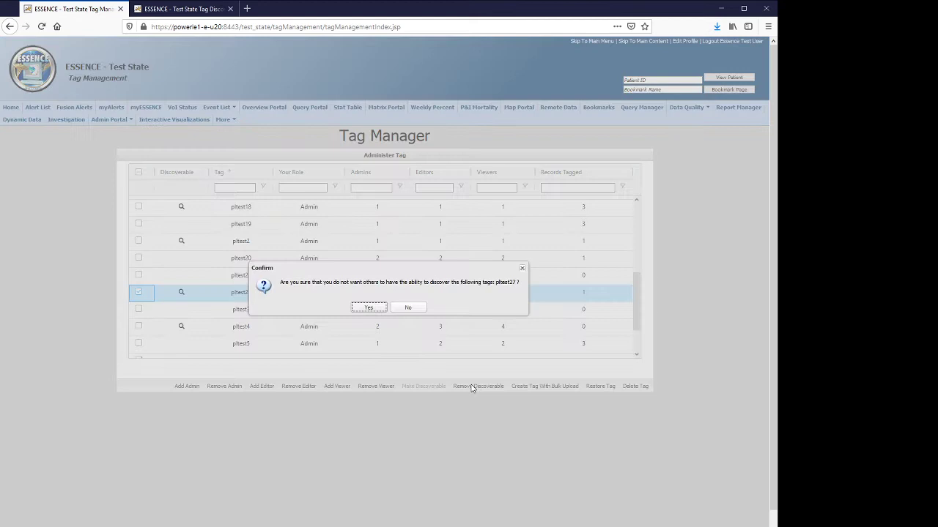
left_click(371, 309)
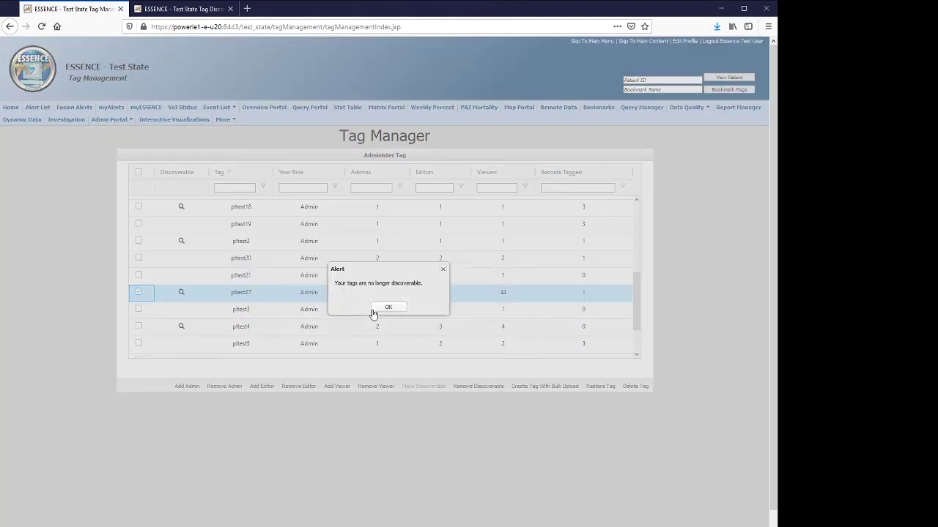
left_click(378, 310)
scroll(293, 289, "down", 1)
scroll(276, 281, "down", 3)
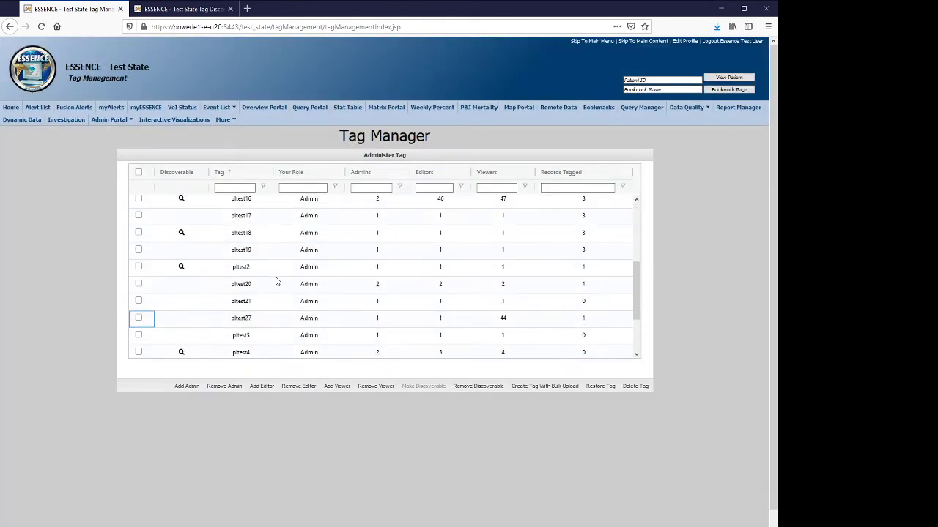
Step: Remove three users from pltest27's viewers, dropping the count from 44 to 41
left_click(138, 318)
left_click(376, 386)
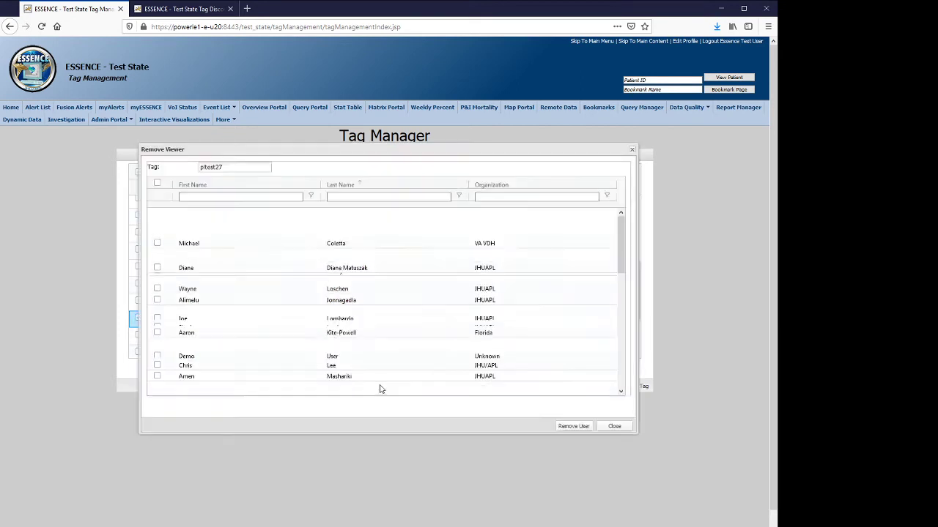
left_click(157, 288)
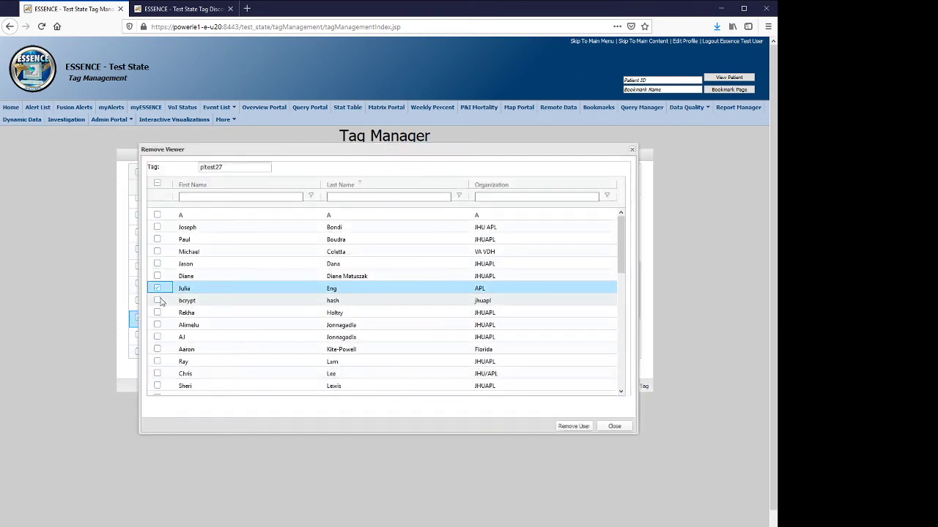
left_click(156, 301)
left_click(156, 313)
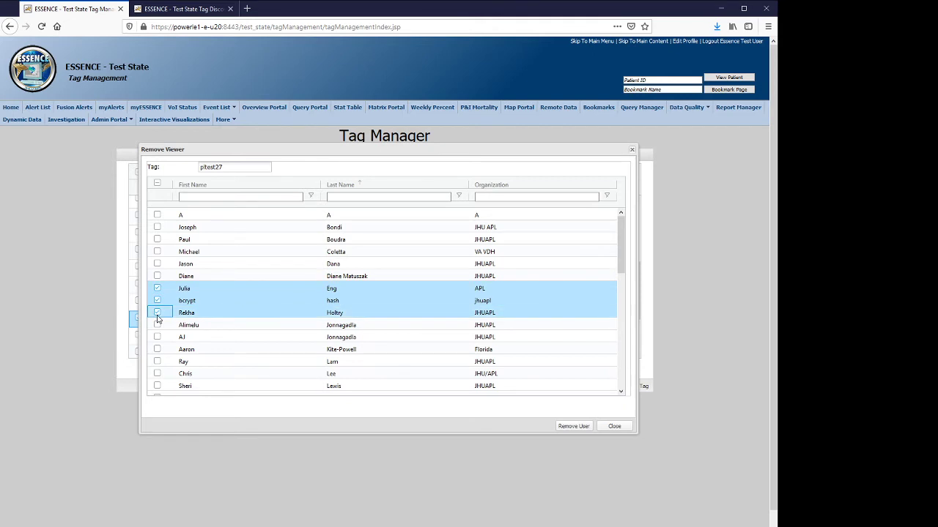
left_click(577, 426)
left_click(386, 308)
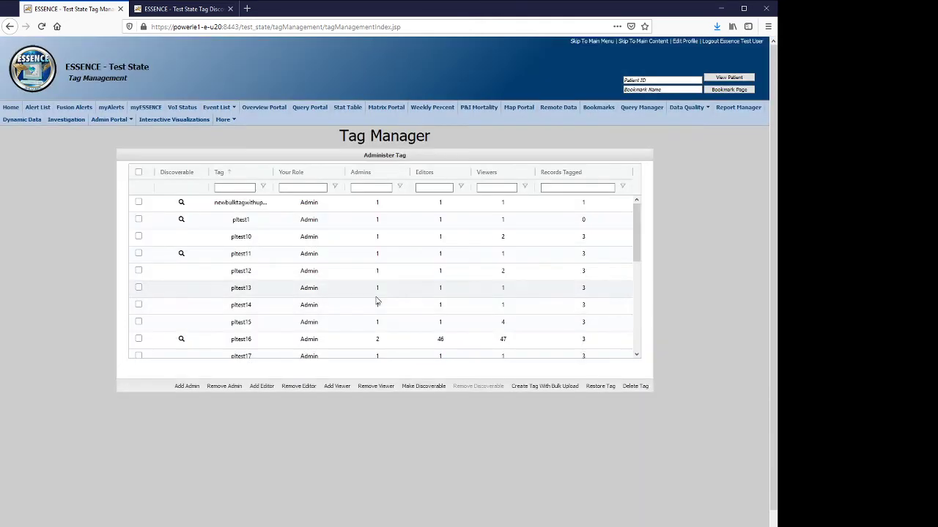
scroll(389, 282, "down", 5)
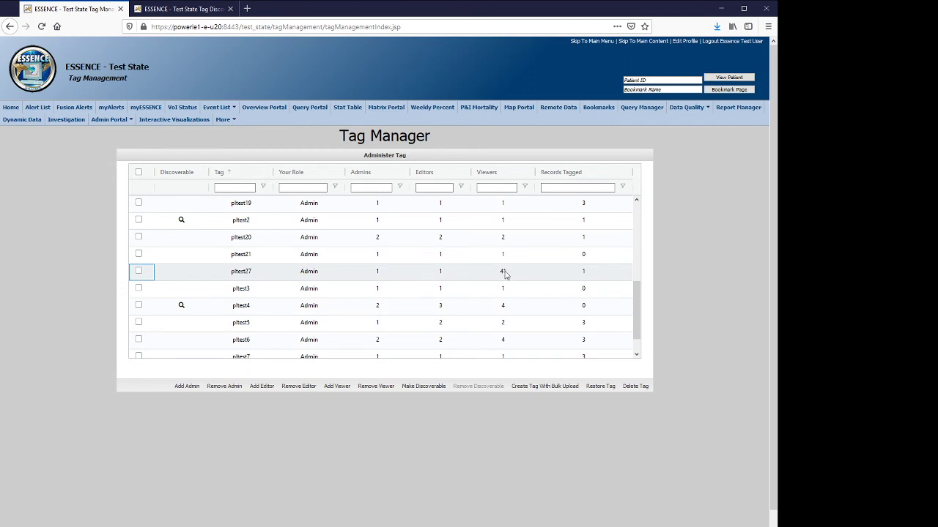
Step: Open the Query Portal in a new tab and expand the available query fields
left_click(224, 120)
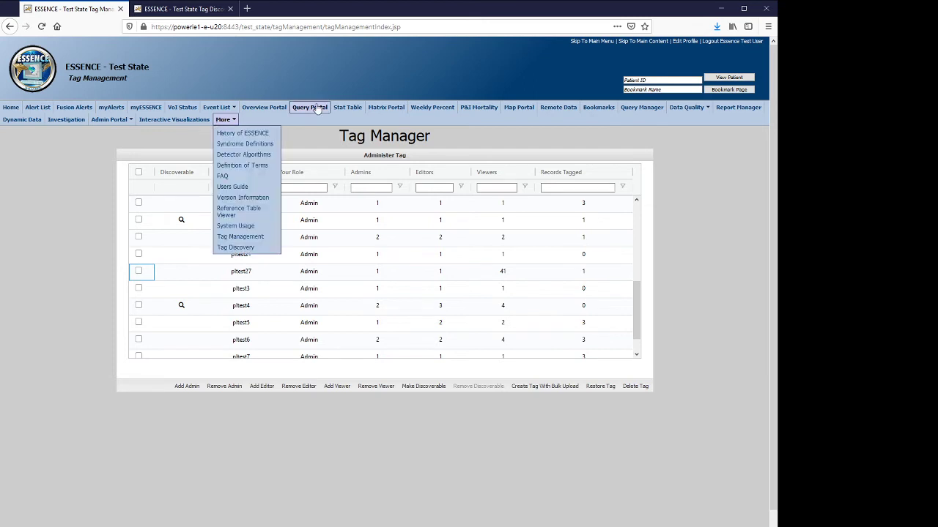
middle_click(316, 108)
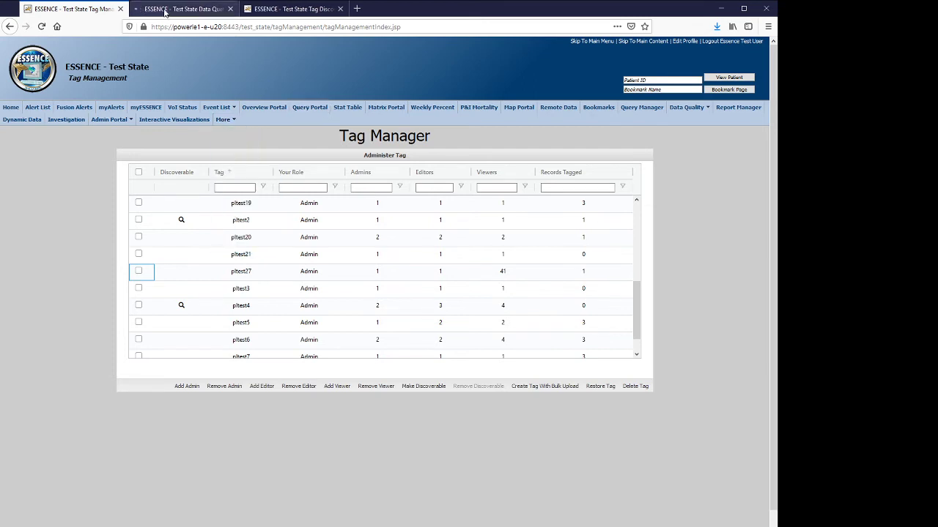
left_click(165, 9)
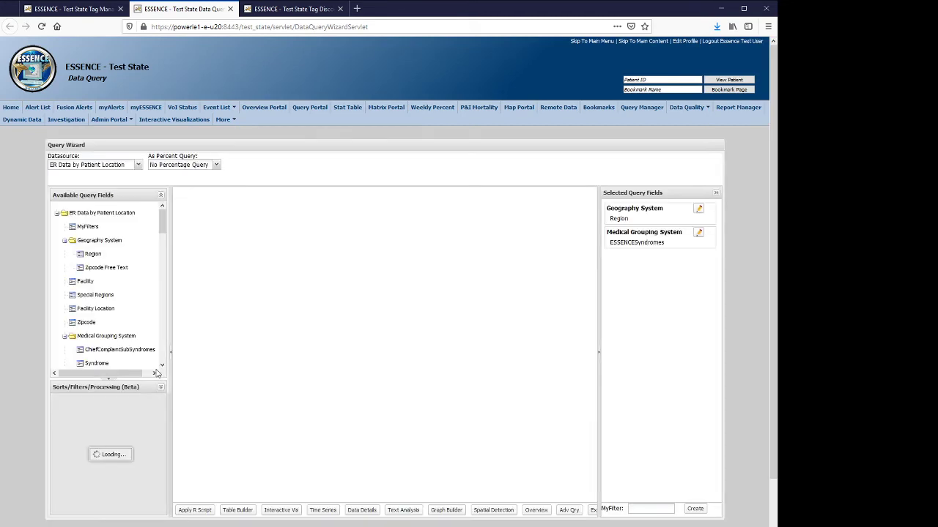
left_click(161, 386)
scroll(163, 441, "down", 10)
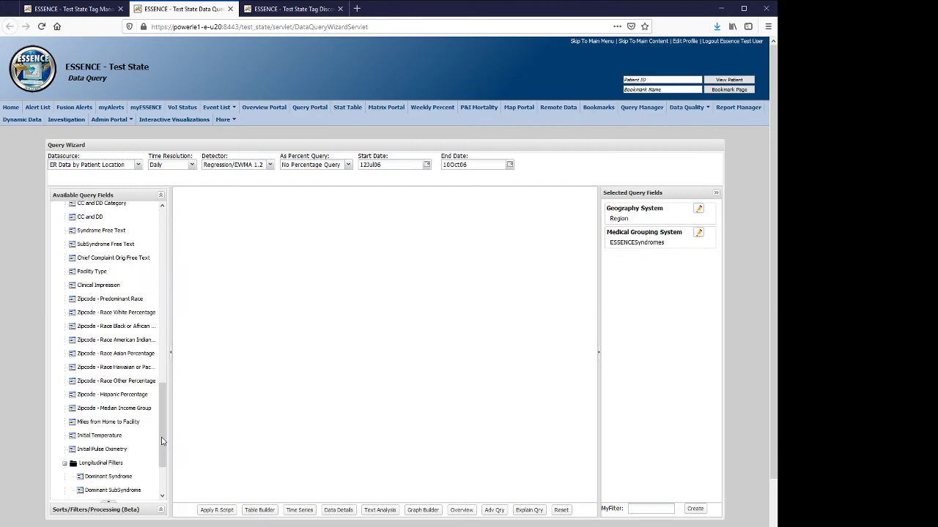
Step: Filter on Annotation Tag pltest27 and list the matching records in Data Details
left_click(113, 454)
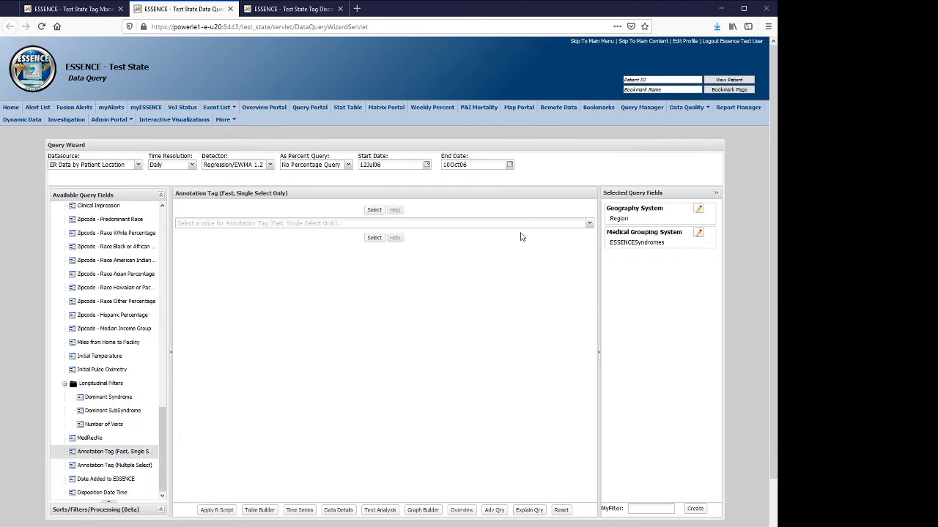
left_click(589, 223)
scroll(245, 341, "down", 2)
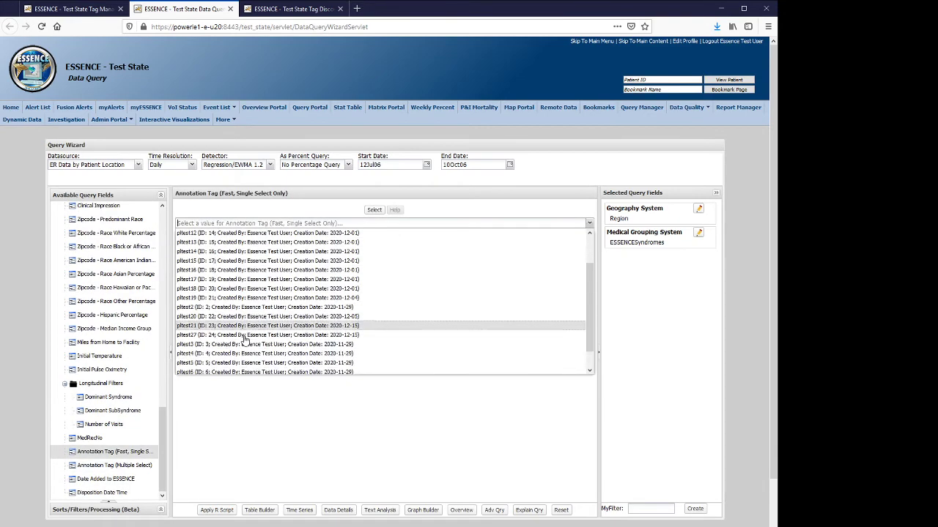
left_click(237, 340)
left_click(338, 512)
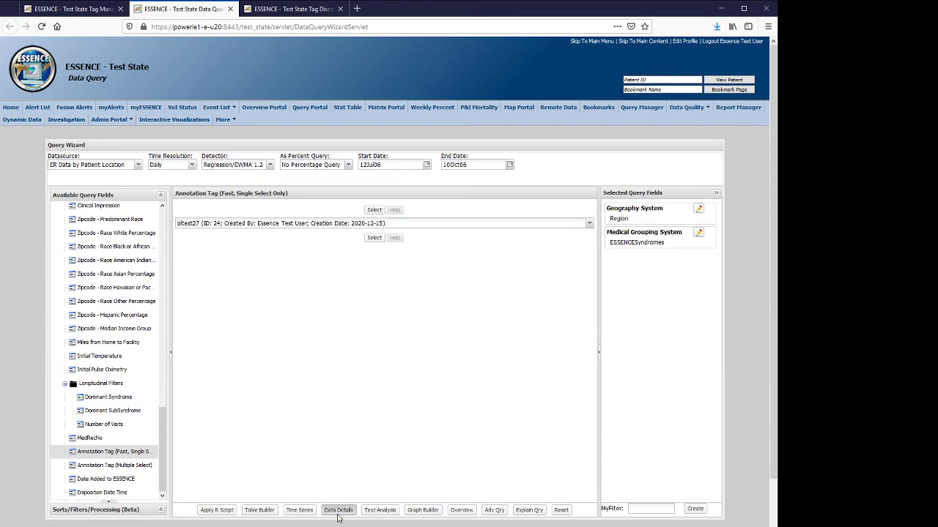
left_click(409, 307)
left_click(376, 239)
left_click(337, 512)
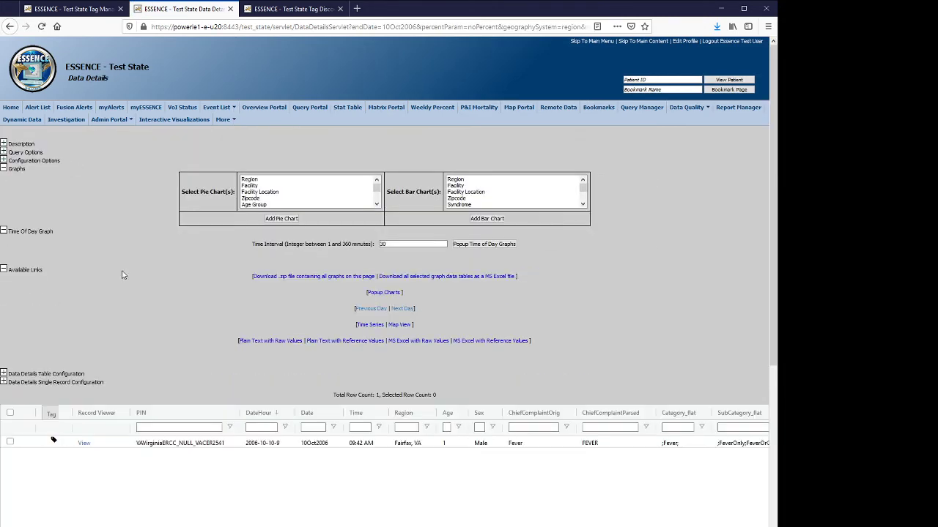
Step: Check the fever record's tags, then remove pltest27 via Tag Options > Remove Tag
scroll(122, 274, "down", 3)
left_click(53, 292)
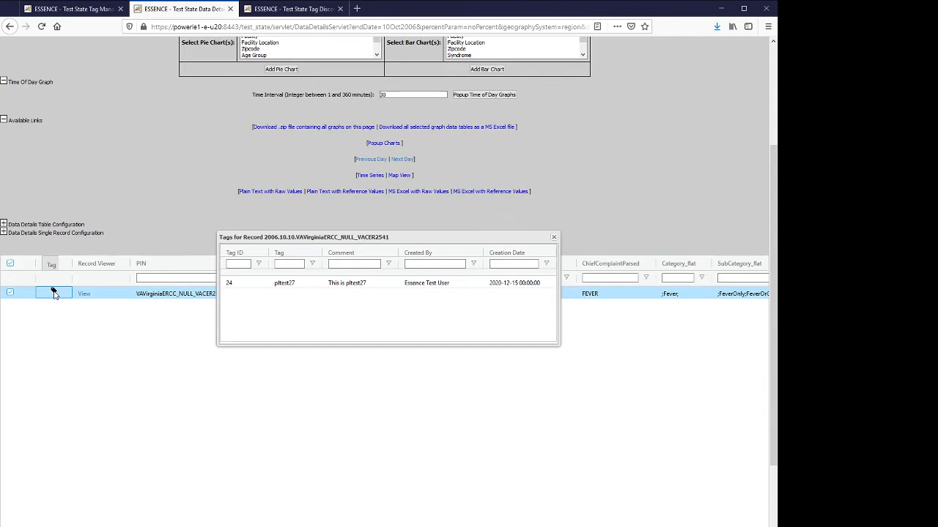
left_click(554, 239)
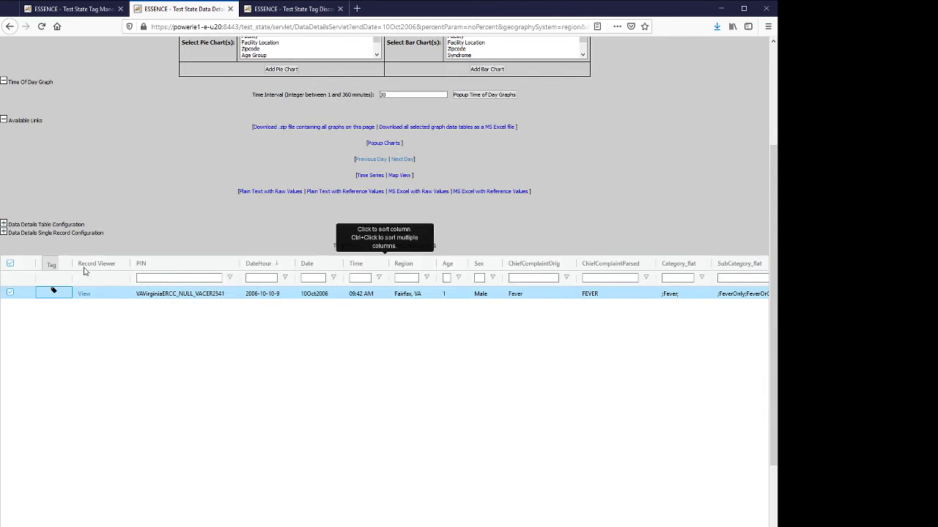
left_click(48, 268)
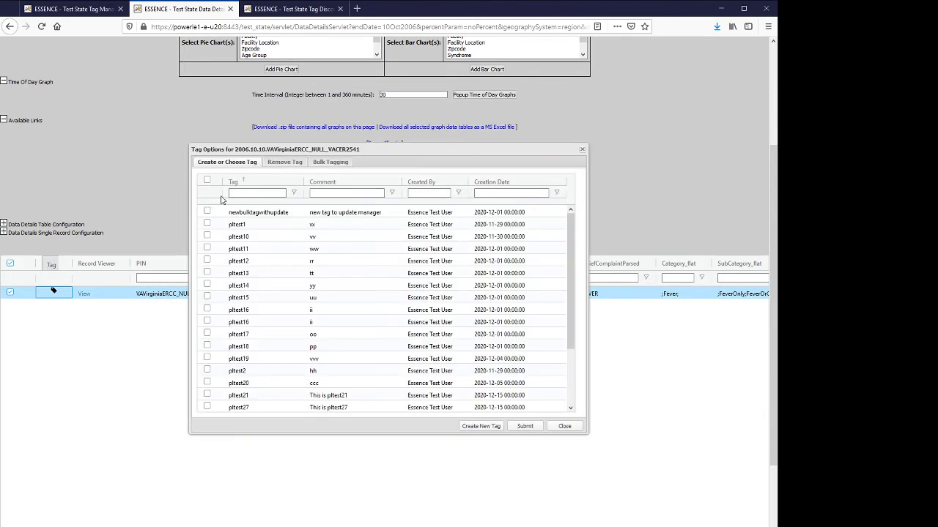
left_click(272, 164)
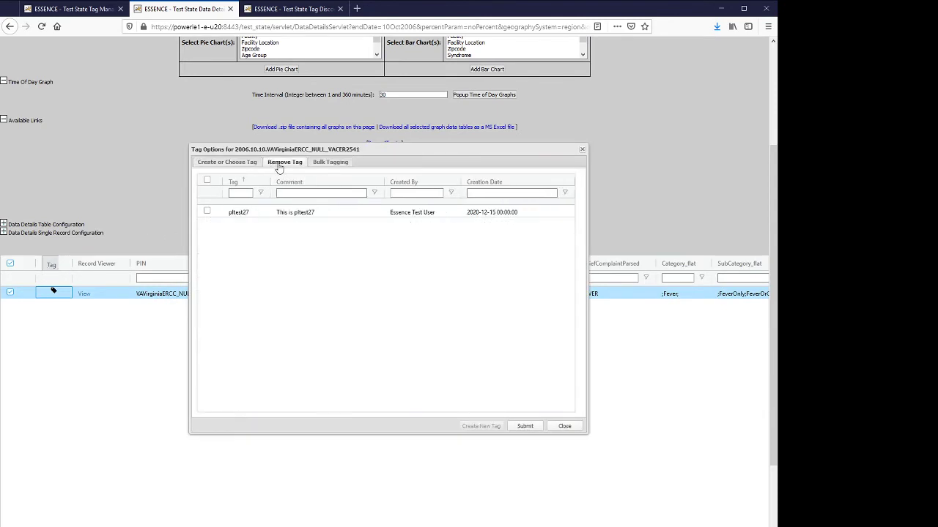
left_click(208, 212)
left_click(511, 427)
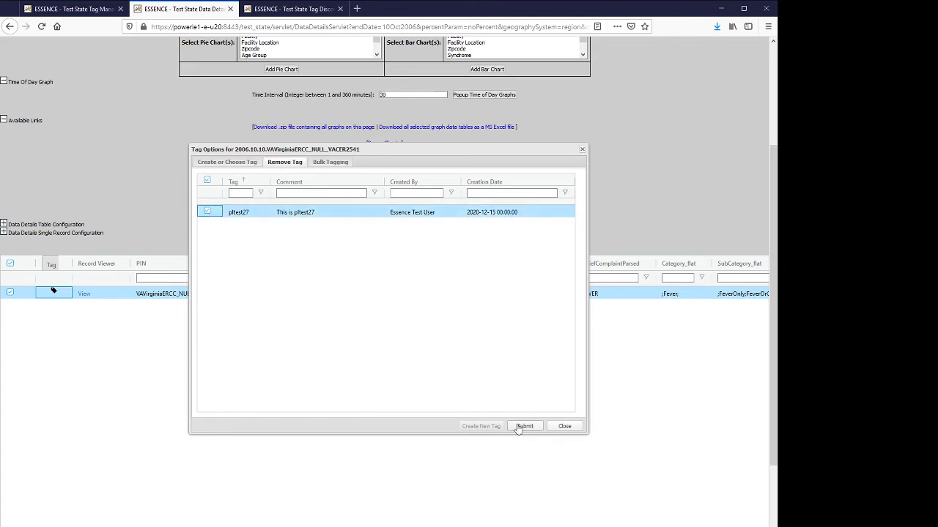
left_click(389, 309)
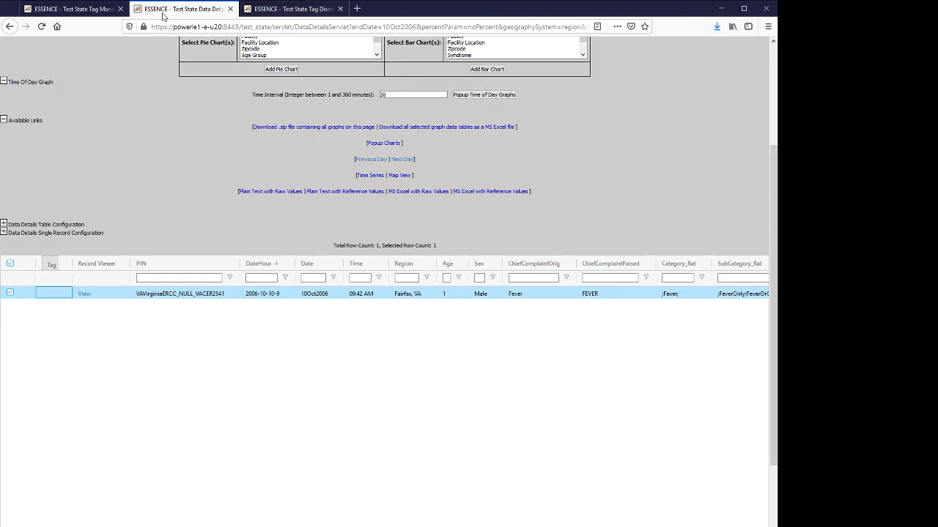
Step: Select pltest27 for deletion, then cancel and reload the Tag Manager page
left_click(95, 10)
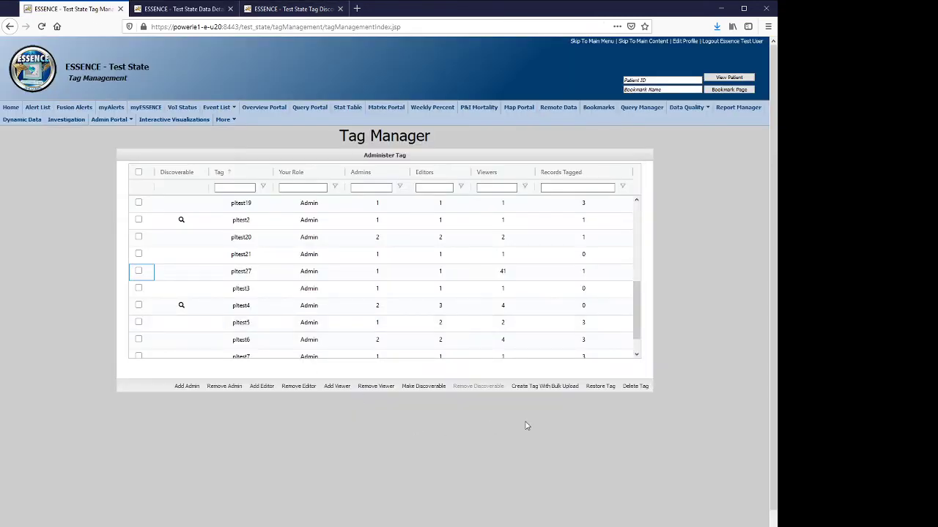
scroll(637, 347, "down", 1)
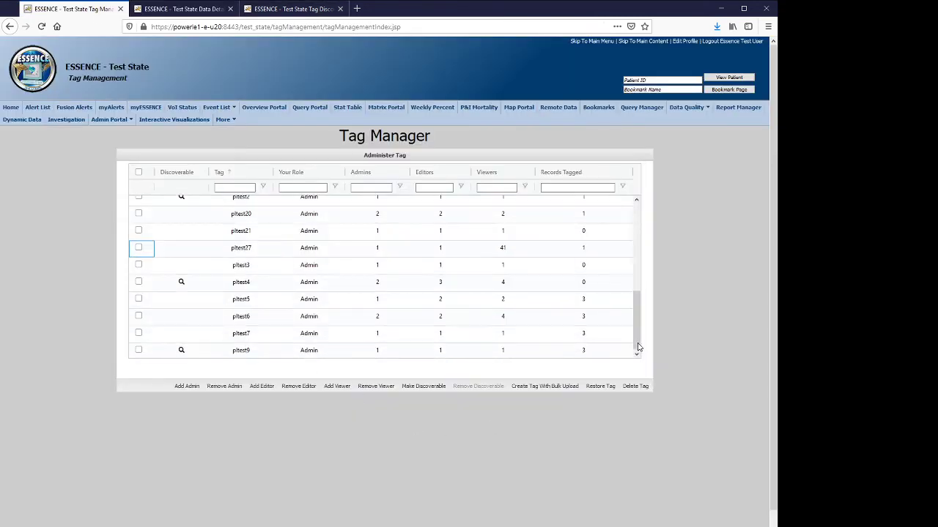
left_click_drag(637, 342, 637, 333)
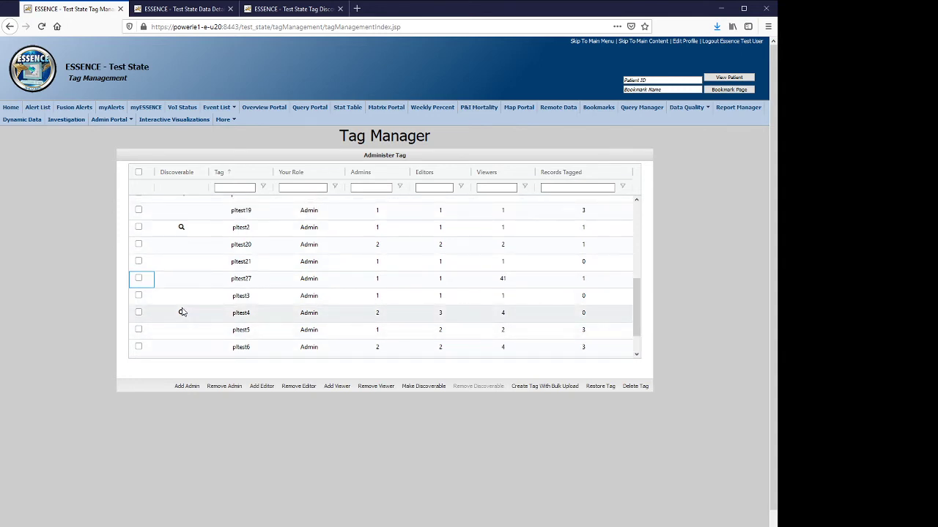
left_click(140, 281)
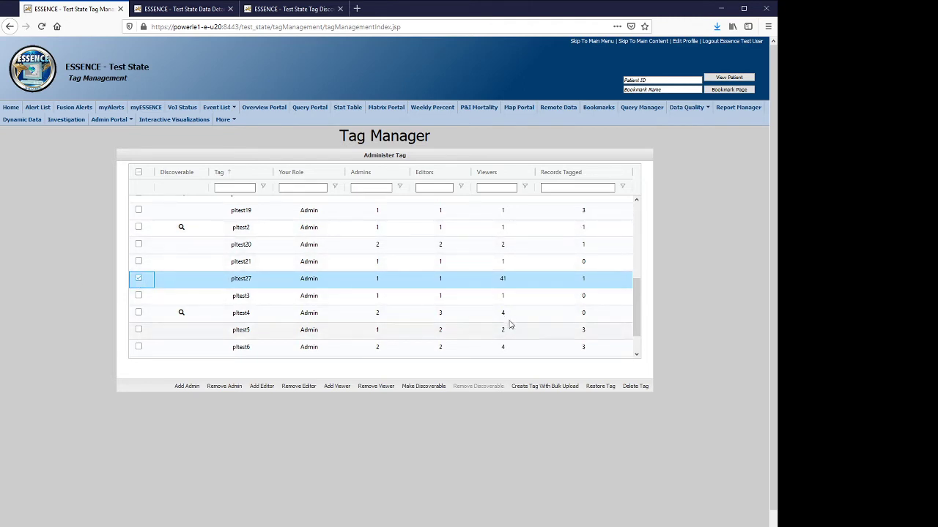
left_click(635, 386)
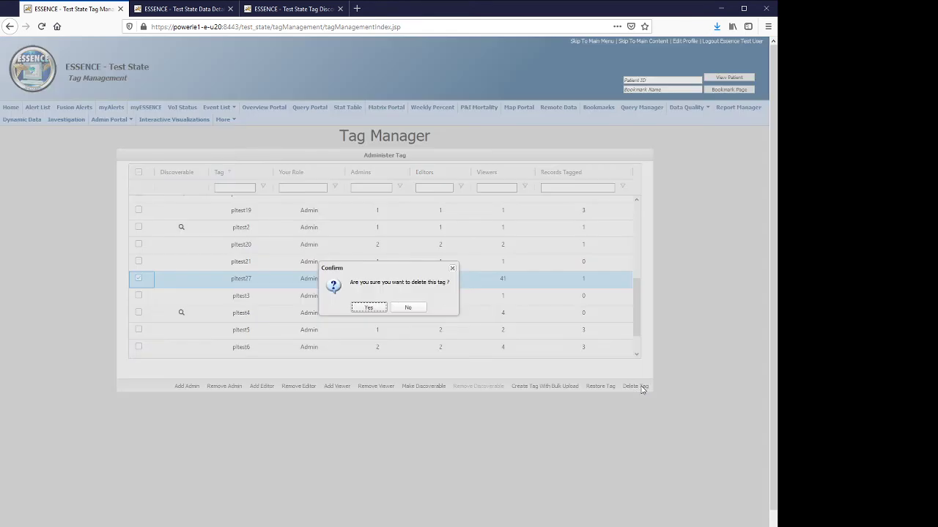
left_click(408, 307)
key("F5")
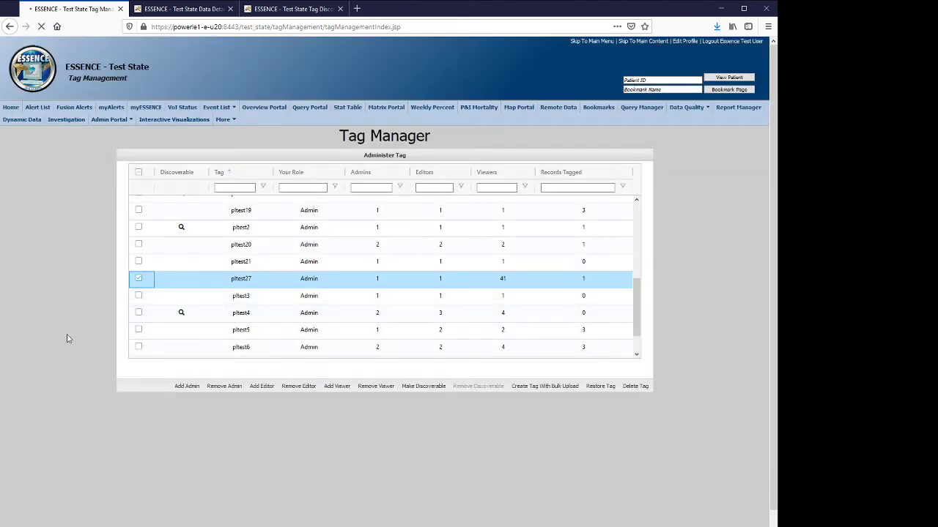
Step: Reselect pltest27, delete it with Yes, and OK the success alert
scroll(630, 337, "down", 5)
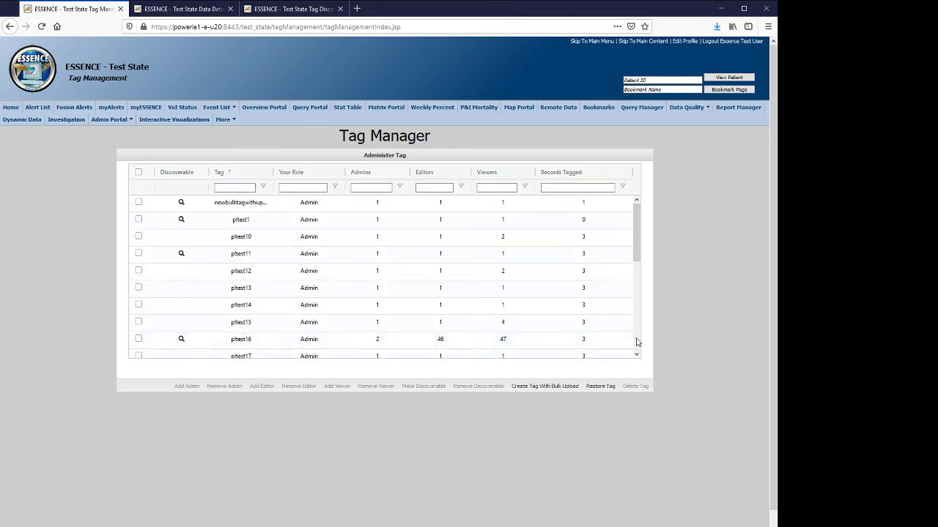
scroll(636, 342, "down", 2)
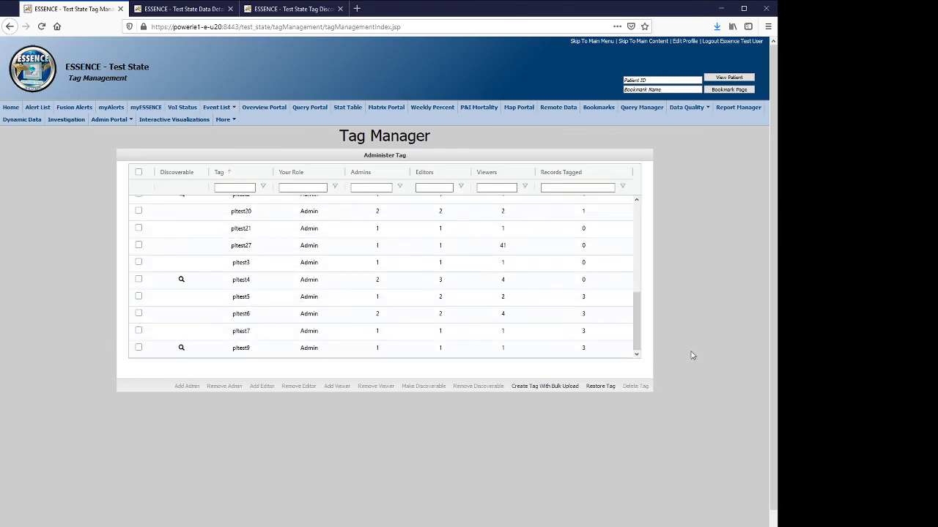
left_click(140, 245)
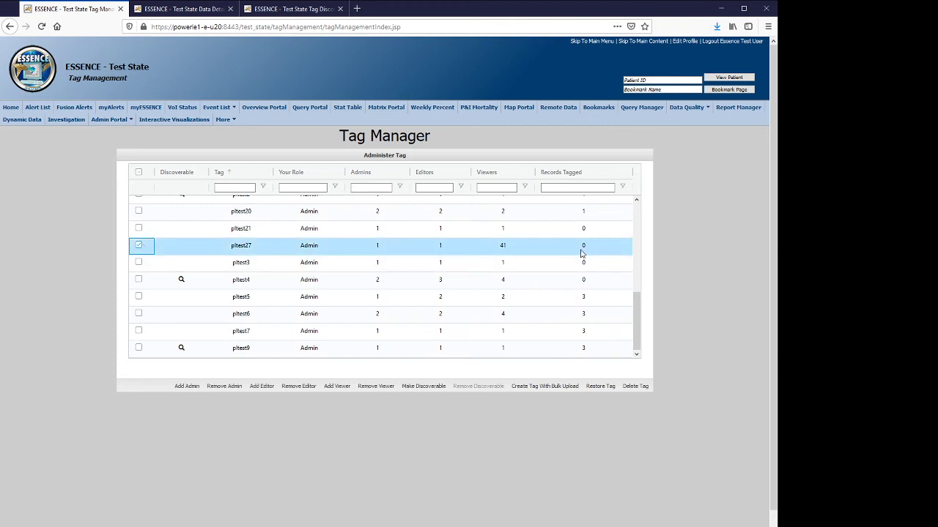
left_click(635, 386)
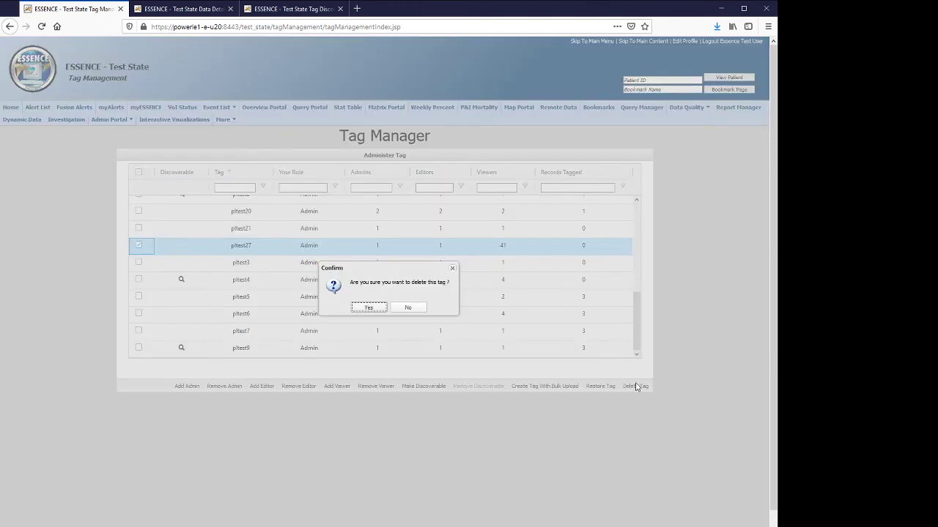
left_click(368, 308)
left_click(370, 308)
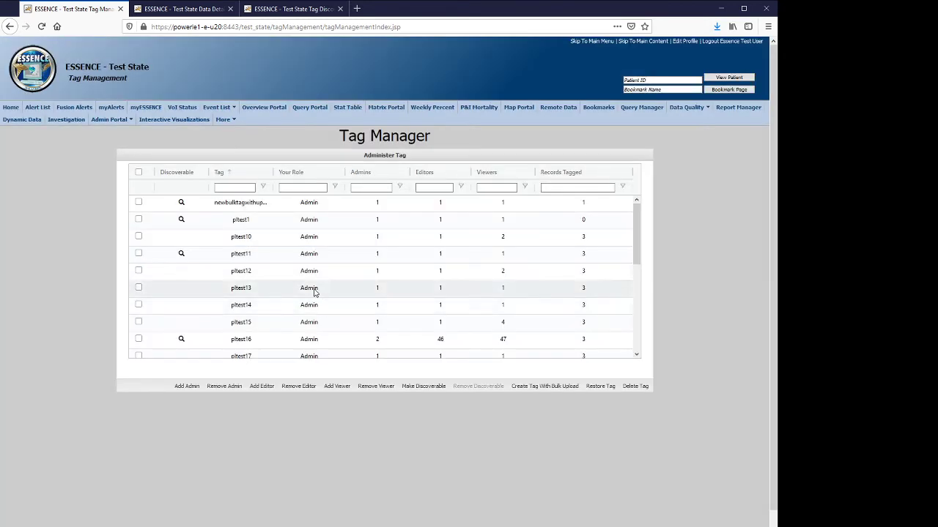
scroll(301, 287, "down", 5)
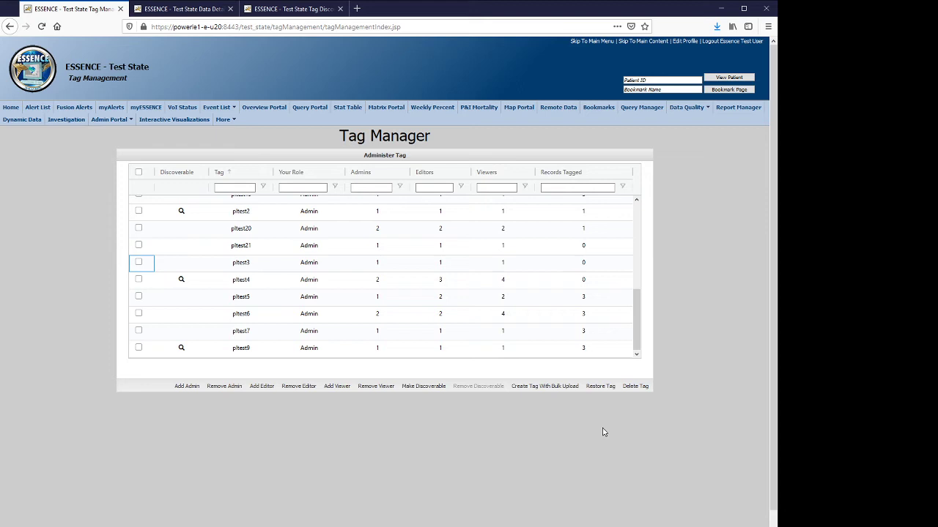
Step: Restore pltest27 from the Restore Tags list, OK the success message, and reload
left_click(602, 389)
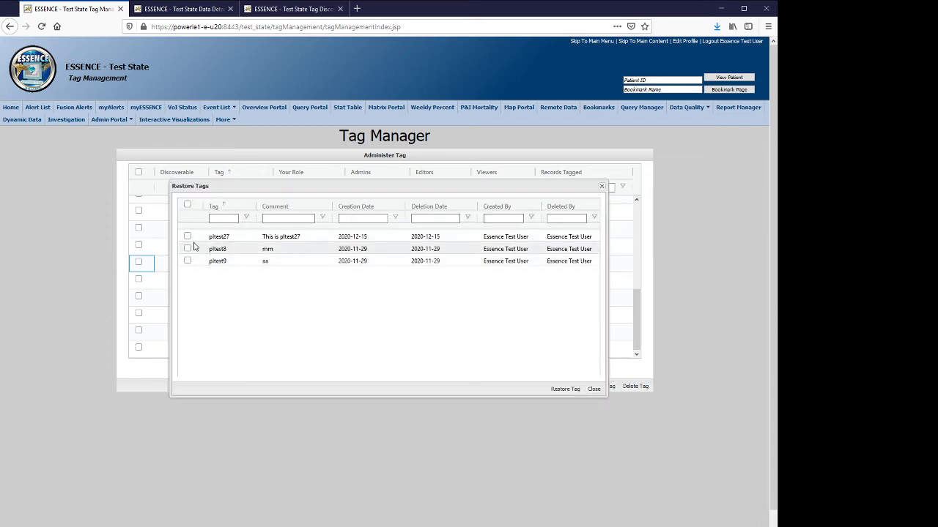
left_click(188, 236)
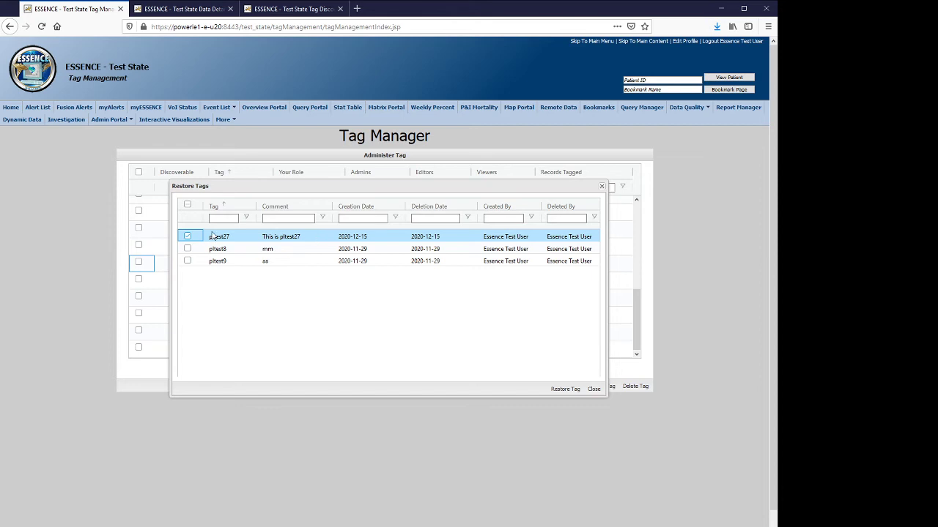
left_click(561, 389)
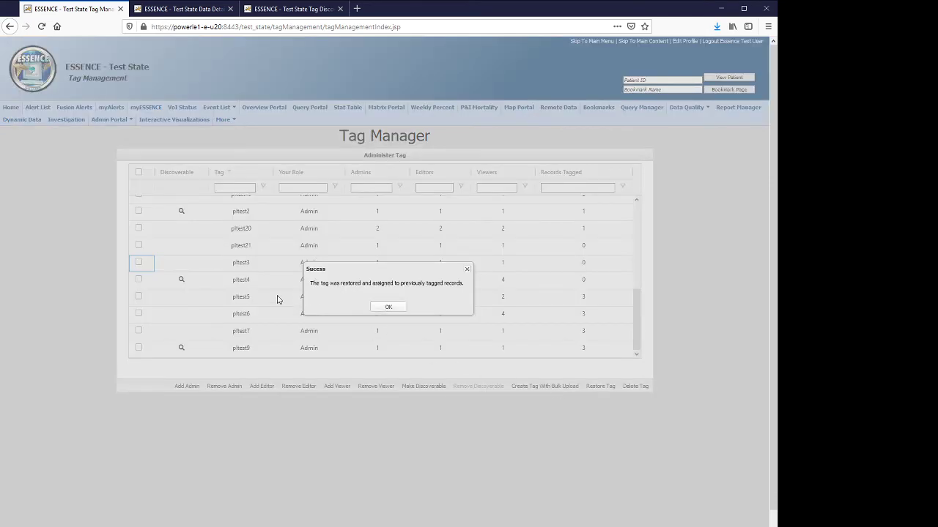
left_click(383, 309)
scroll(206, 289, "down", 1)
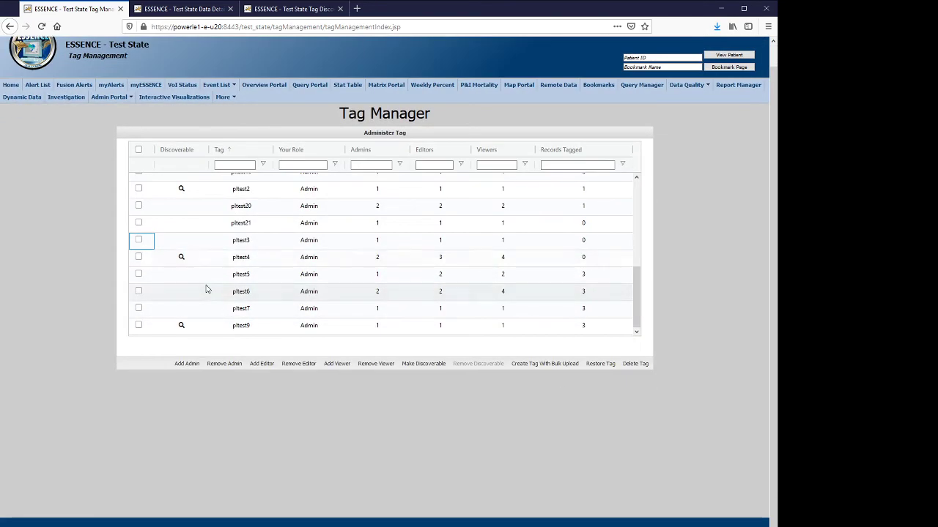
scroll(206, 289, "up", 1)
key("F5")
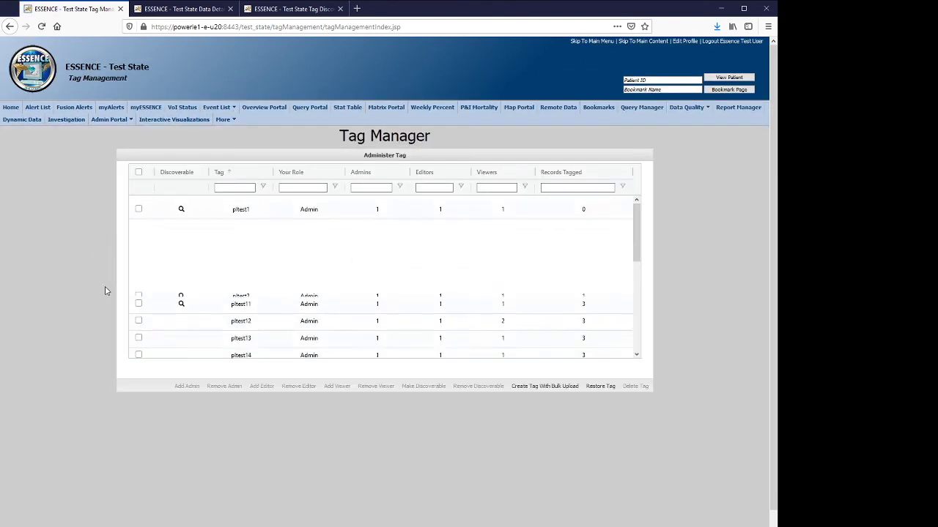
scroll(233, 260, "down", 5)
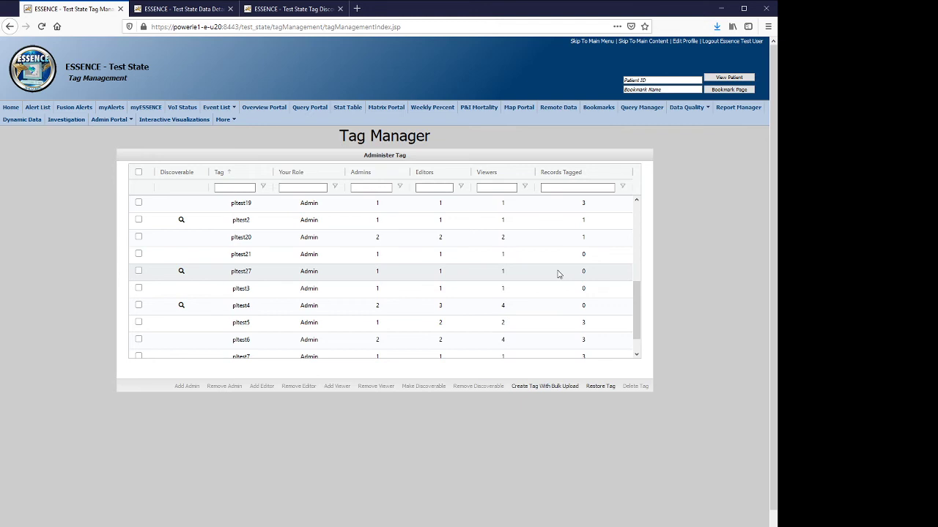
Step: Open Create Tag With Bulk Upload and paste the three EssenceIDs
left_click(521, 386)
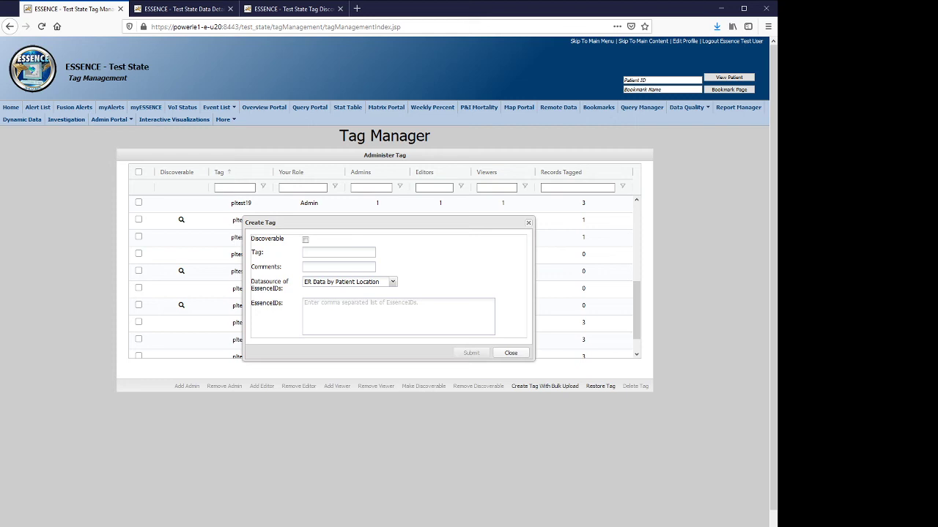
type("2006.10.10.WHCERCC_NULL_DCER_2662,2006.10.10.WHCERCC_NULL_DCER_265,2006.10.10.WHCERCC_NULL_DCER_2493")
key("alt")
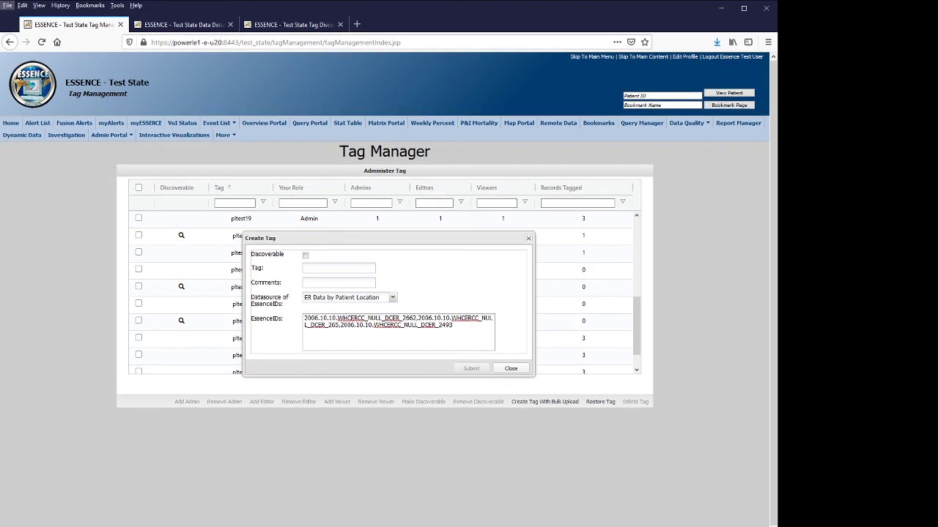
key("alt")
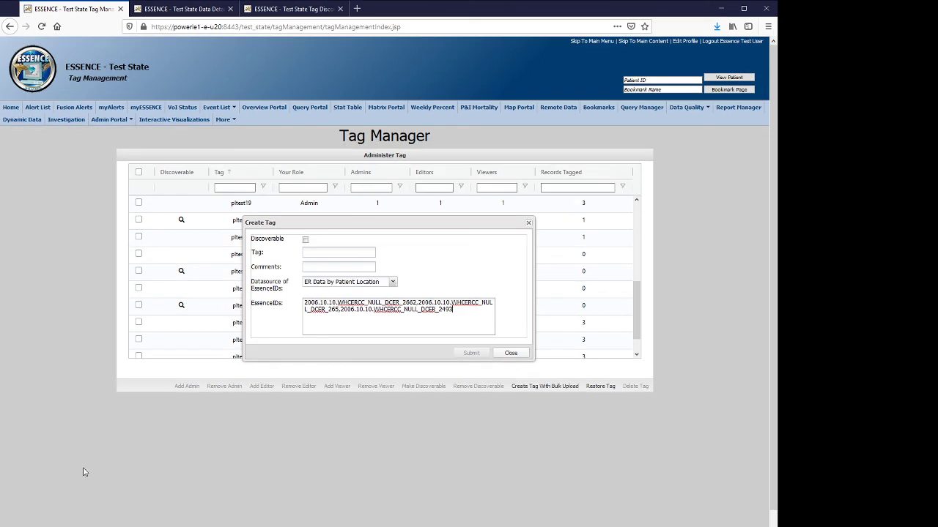
Step: Name the tag pltest28, mark it Discoverable, and comment 'This is pltest28'
left_click(337, 252)
type("pltest")
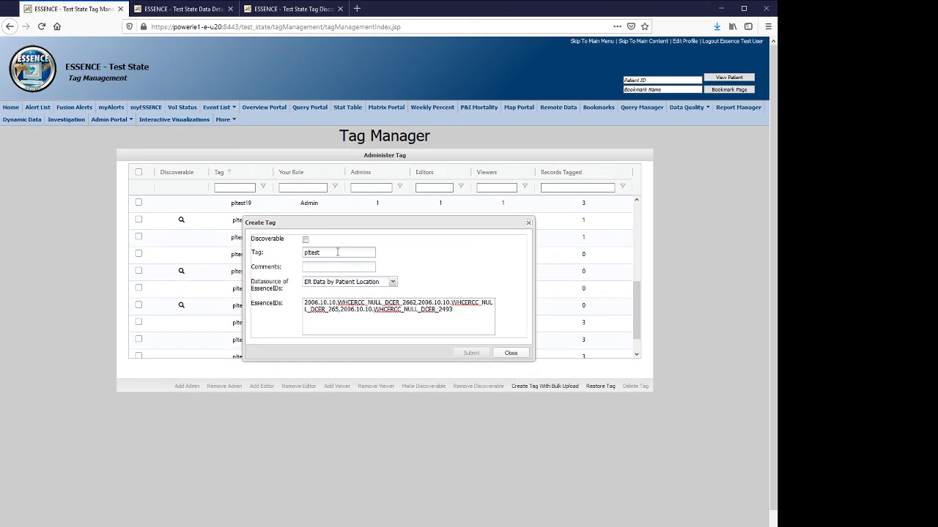
type("28")
left_click(305, 239)
left_click(319, 267)
type("Test")
key("BackSpace")
key("BackSpace")
key("BackSpace")
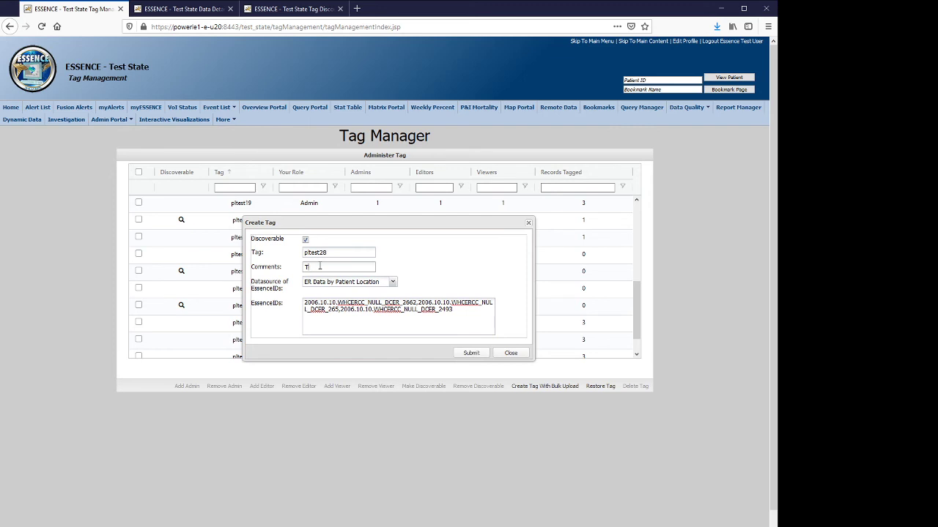
type("his is pltest28")
Step: Submit pltest28 with ER Data by Patient Location and acknowledge the success message
left_click(392, 281)
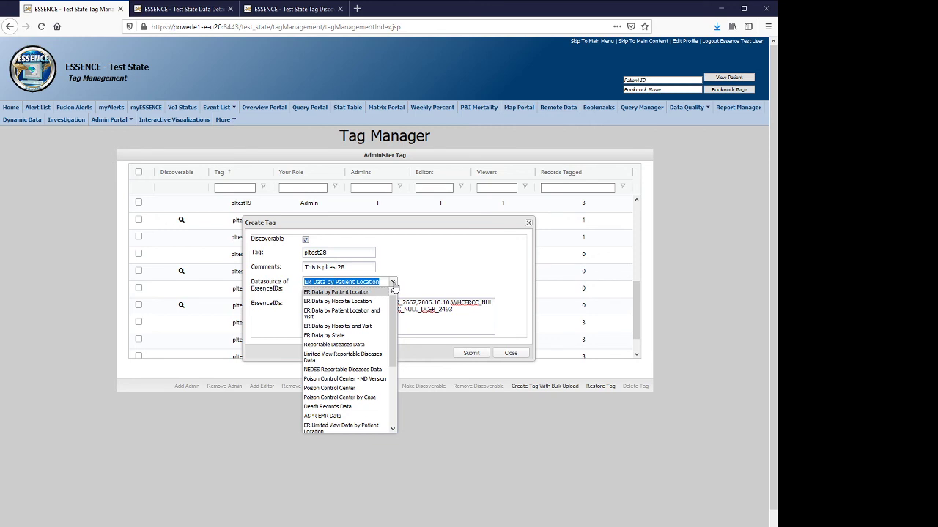
left_click(406, 281)
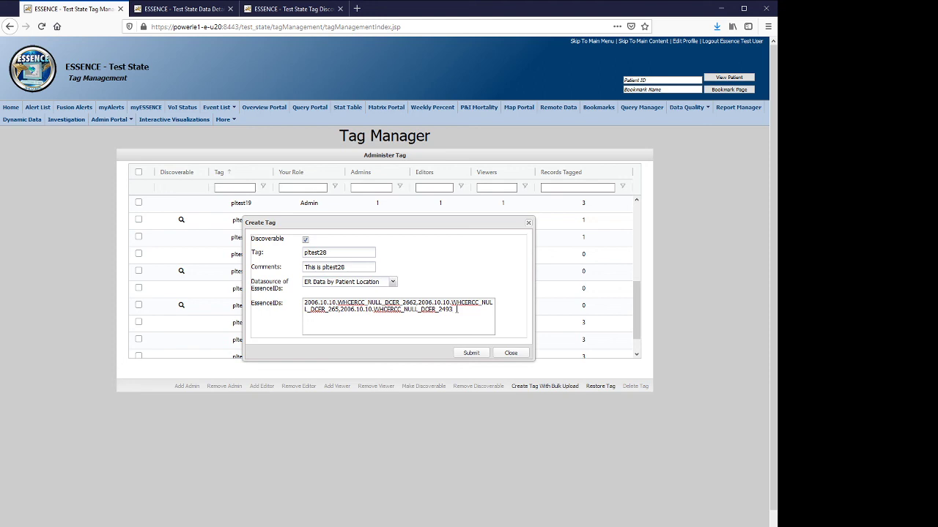
left_click(471, 353)
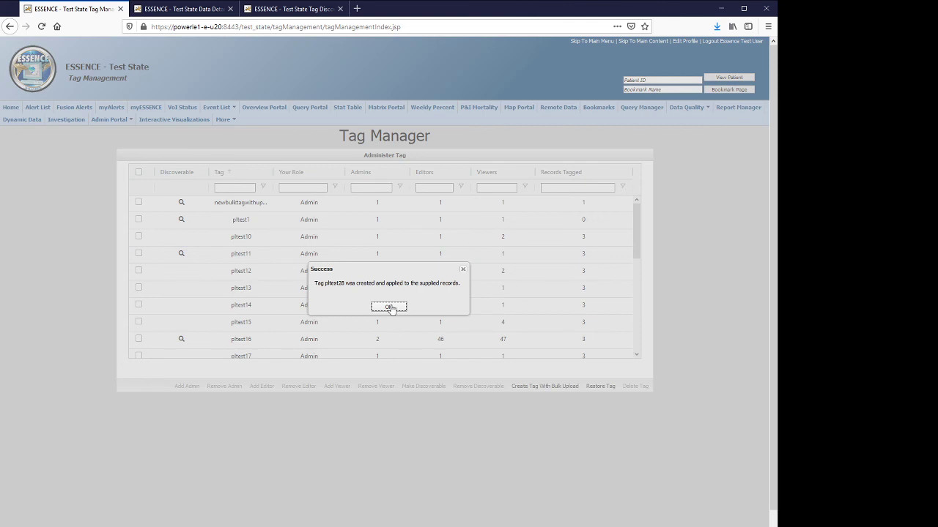
left_click(388, 307)
scroll(212, 271, "down", 4)
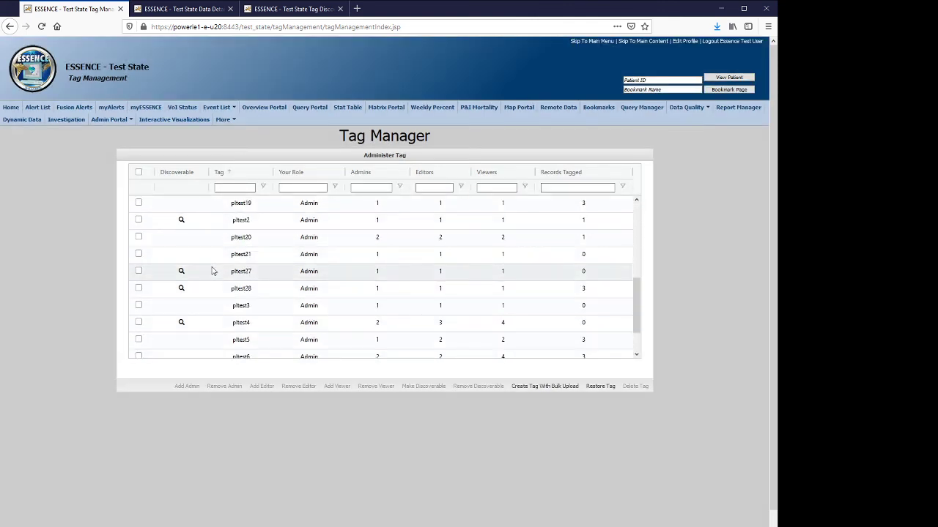
scroll(212, 271, "down", 1)
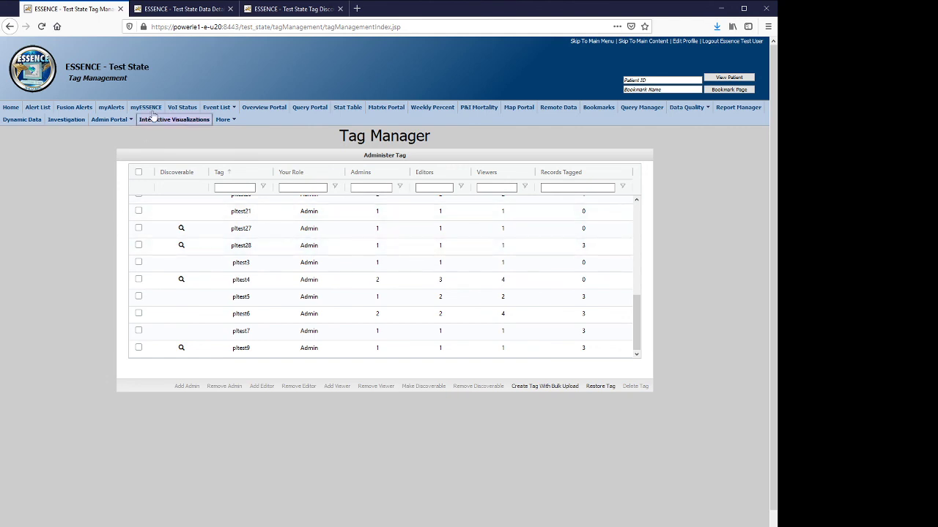
Step: Switch to Data Details, reload it, and expand Configuration Options
left_click(190, 10)
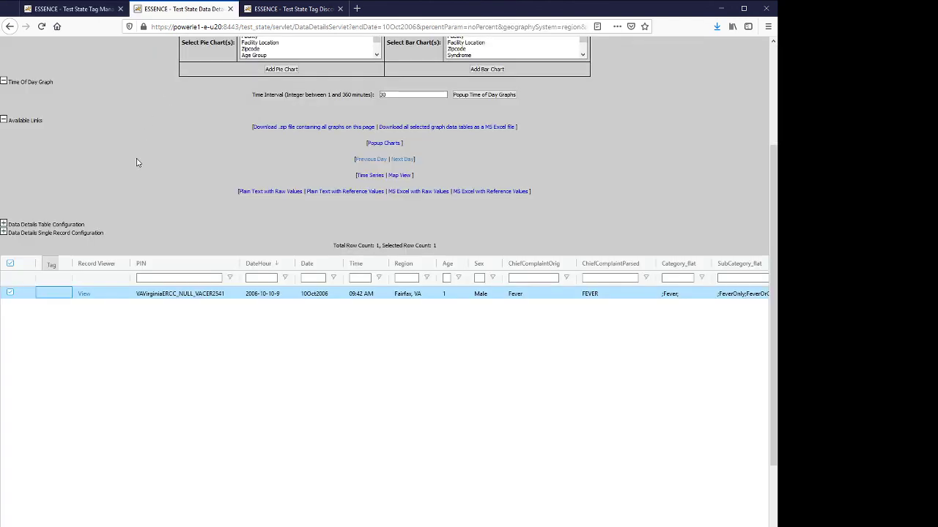
key("F5")
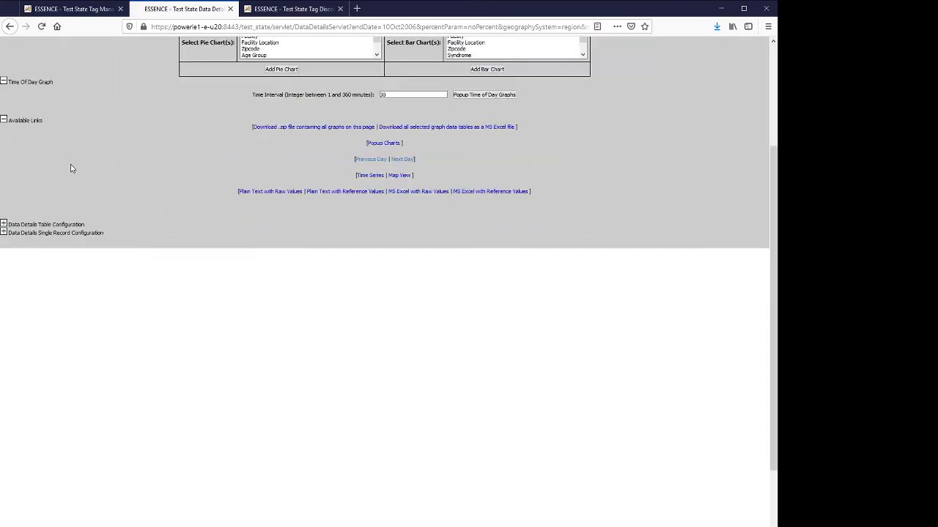
scroll(75, 166, "up", 4)
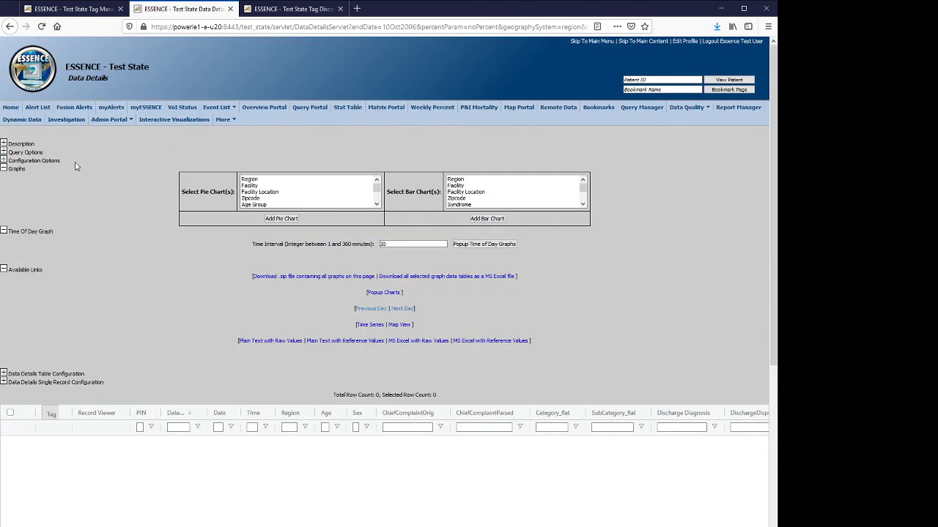
left_click(4, 160)
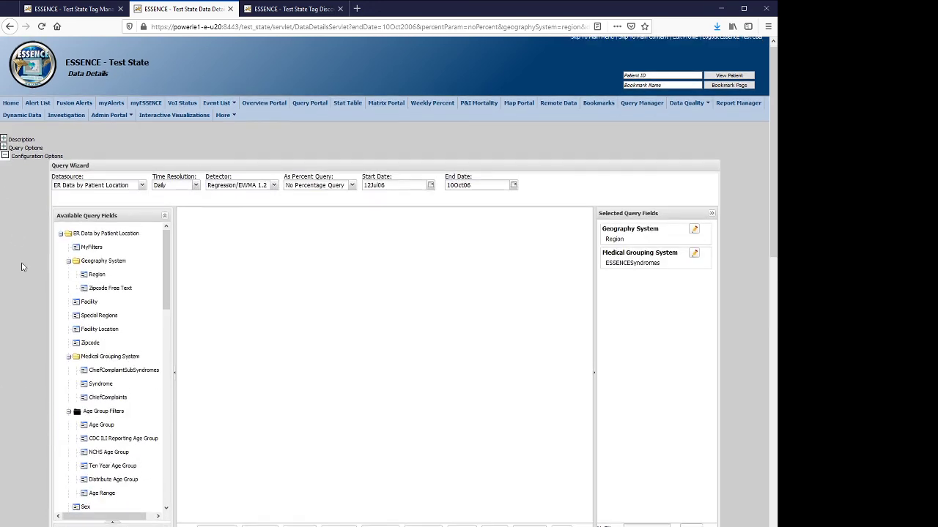
scroll(21, 263, "down", 1)
scroll(126, 422, "down", 10)
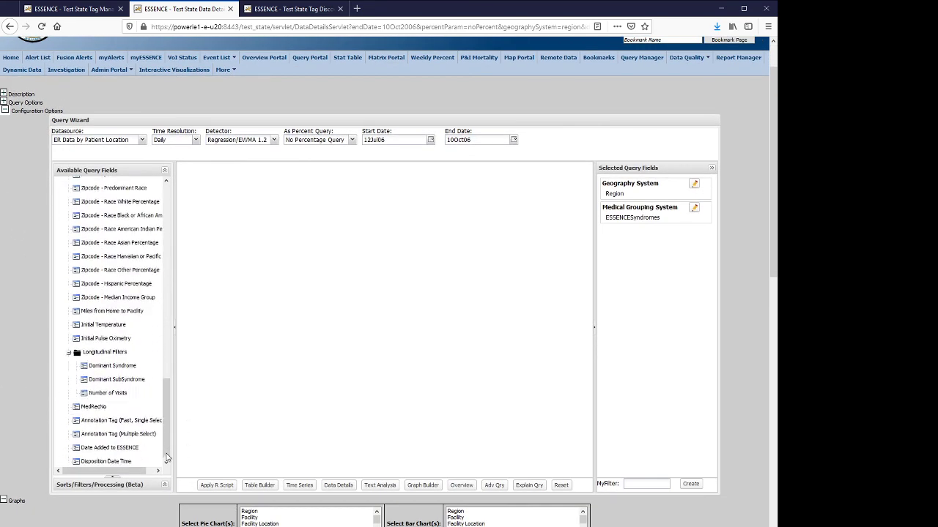
Step: Add an Annotation Tag (Fast, Single Select) field with pltest28 selected
left_click(126, 423)
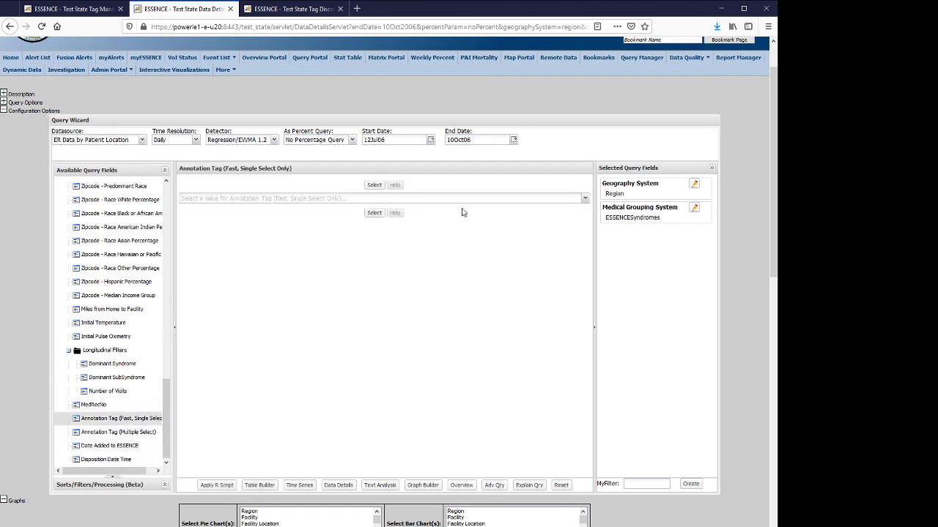
left_click(584, 198)
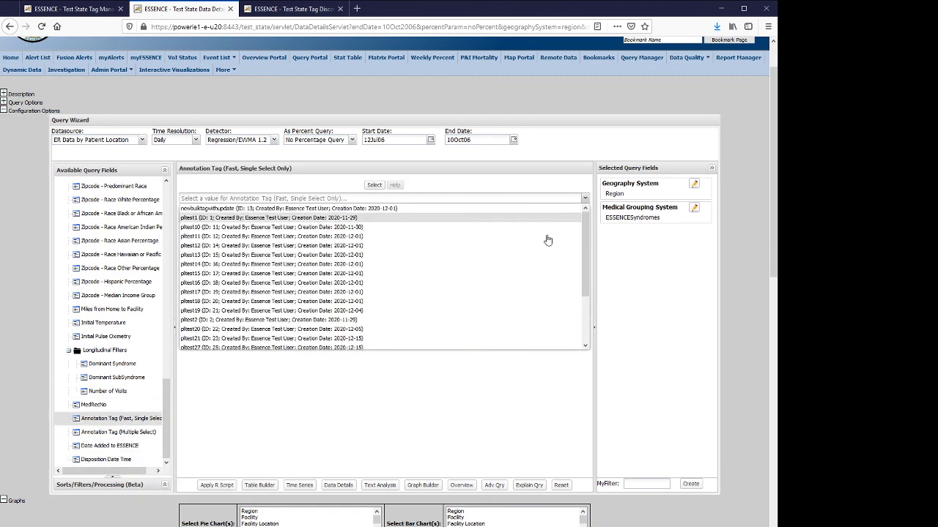
scroll(292, 301, "down", 2)
left_click(262, 292)
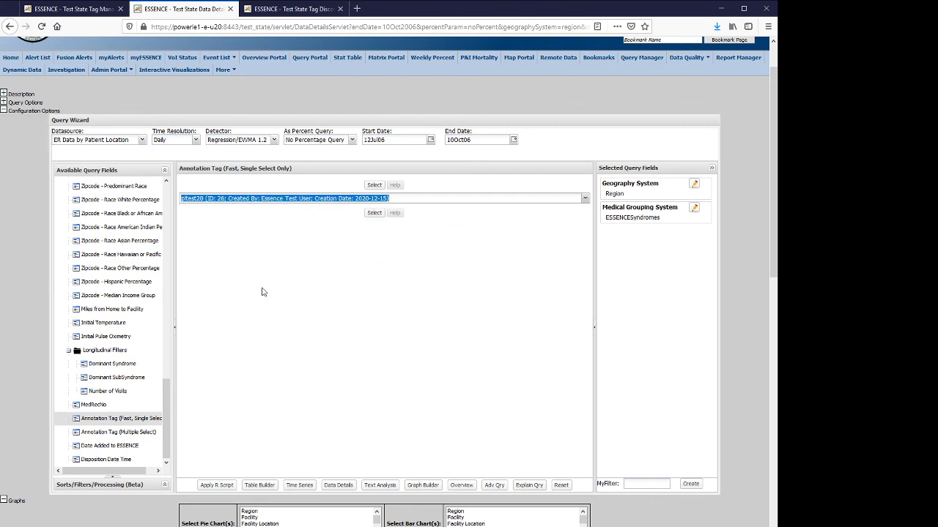
left_click(375, 212)
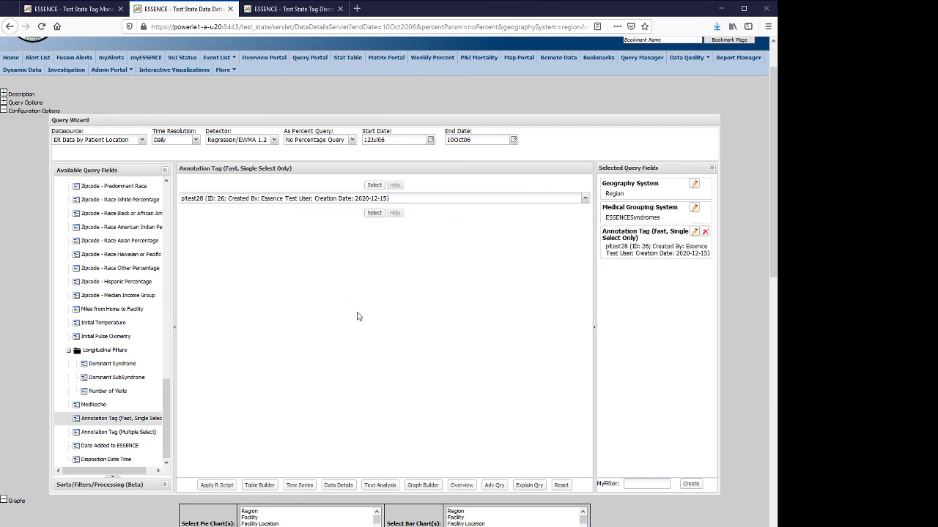
scroll(313, 324, "down", 2)
Step: Run Data Details and confirm pltest28 in the first record's tag list, then close it
left_click(333, 337)
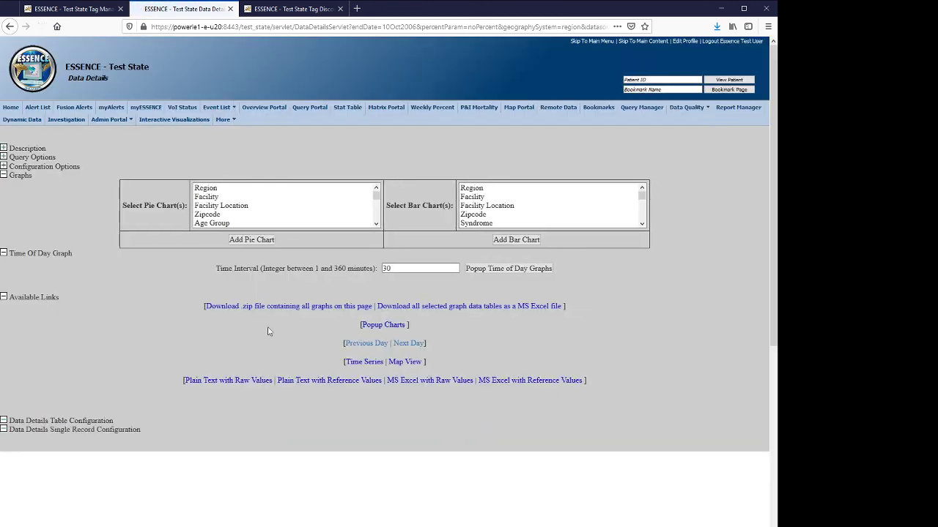
scroll(143, 286, "down", 2)
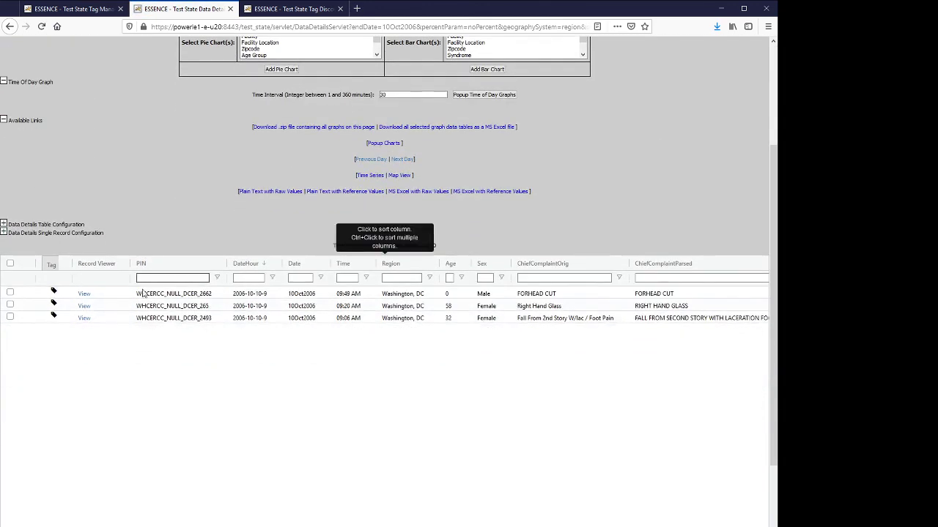
left_click(53, 292)
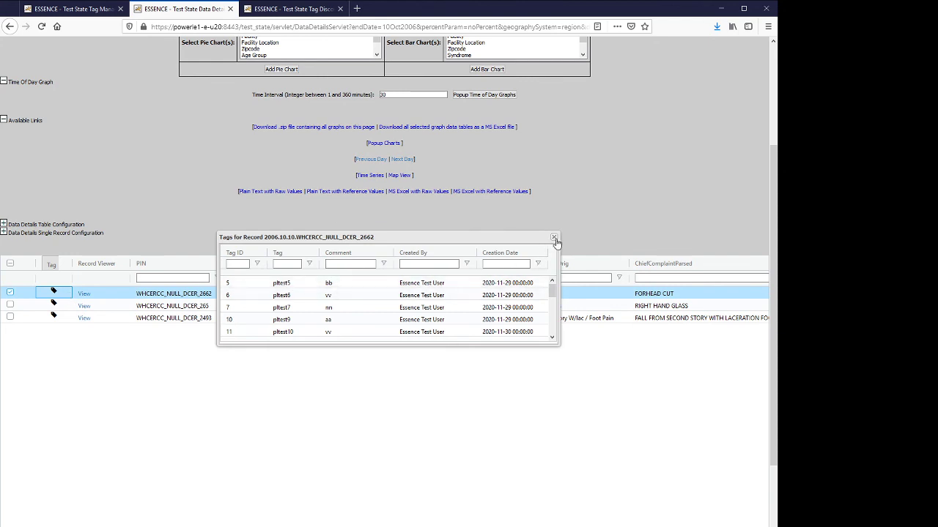
scroll(553, 334, "down", 3)
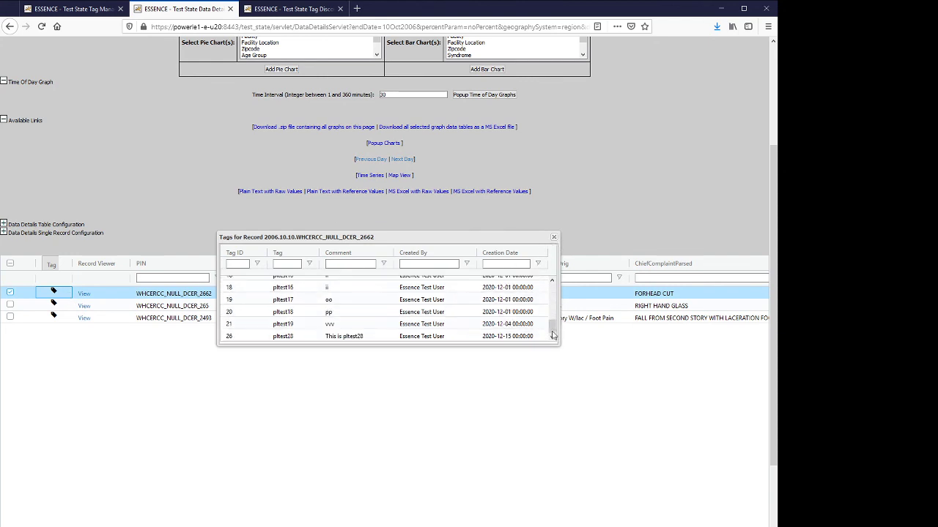
mouse_move(552, 327)
left_mouse_down()
mouse_move(553, 299)
mouse_move(555, 339)
left_mouse_up()
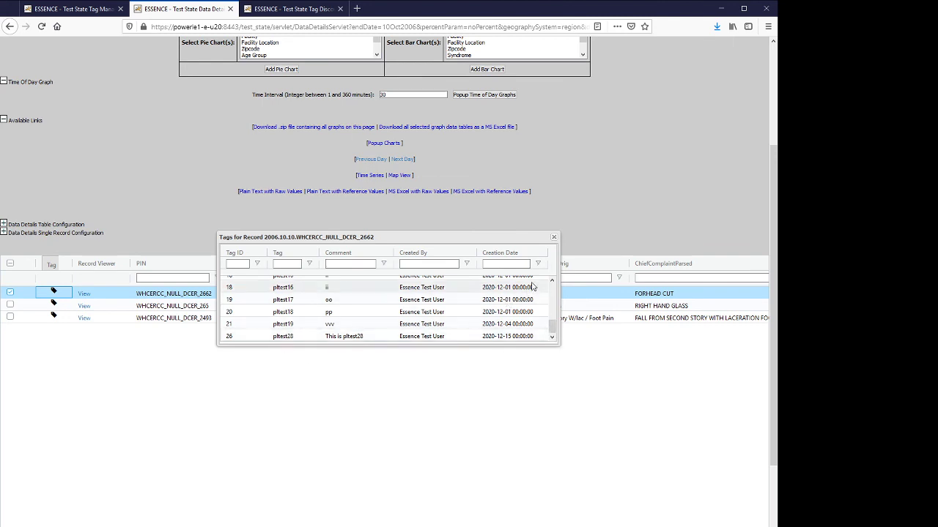
left_click(553, 289)
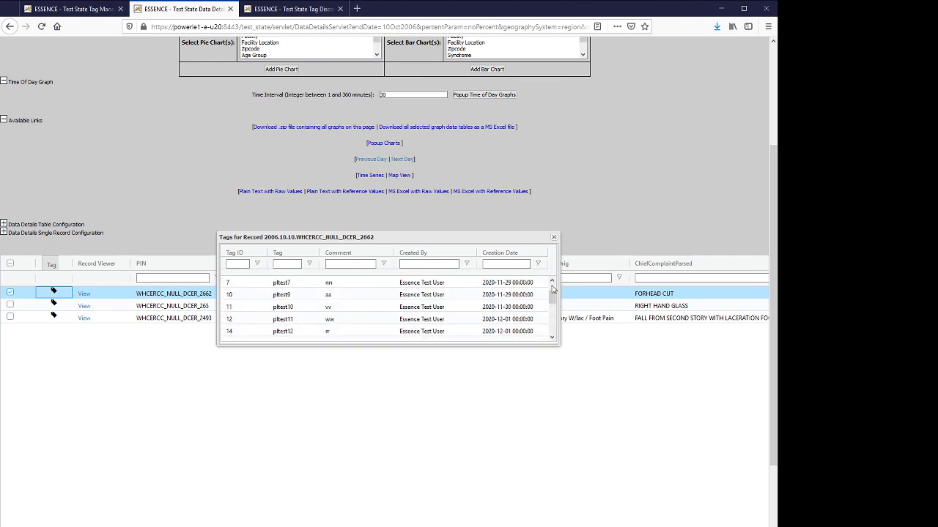
left_click(554, 238)
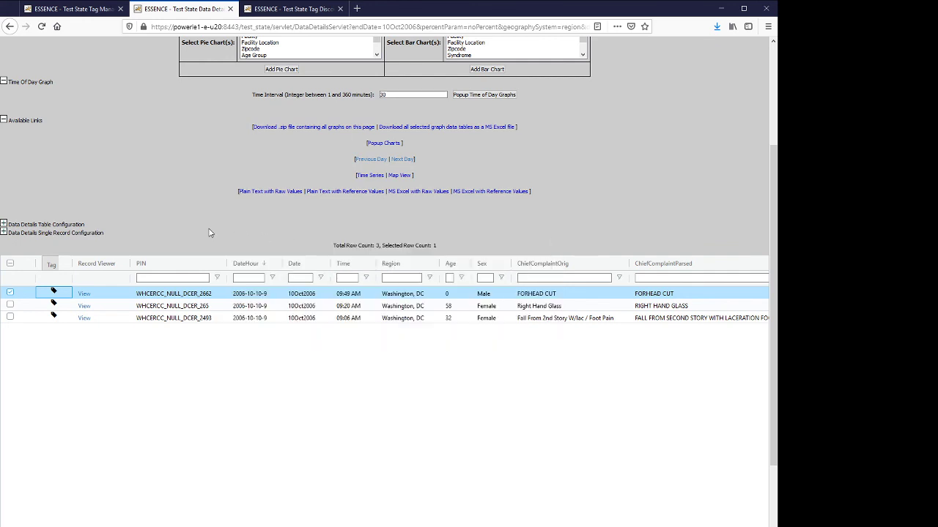